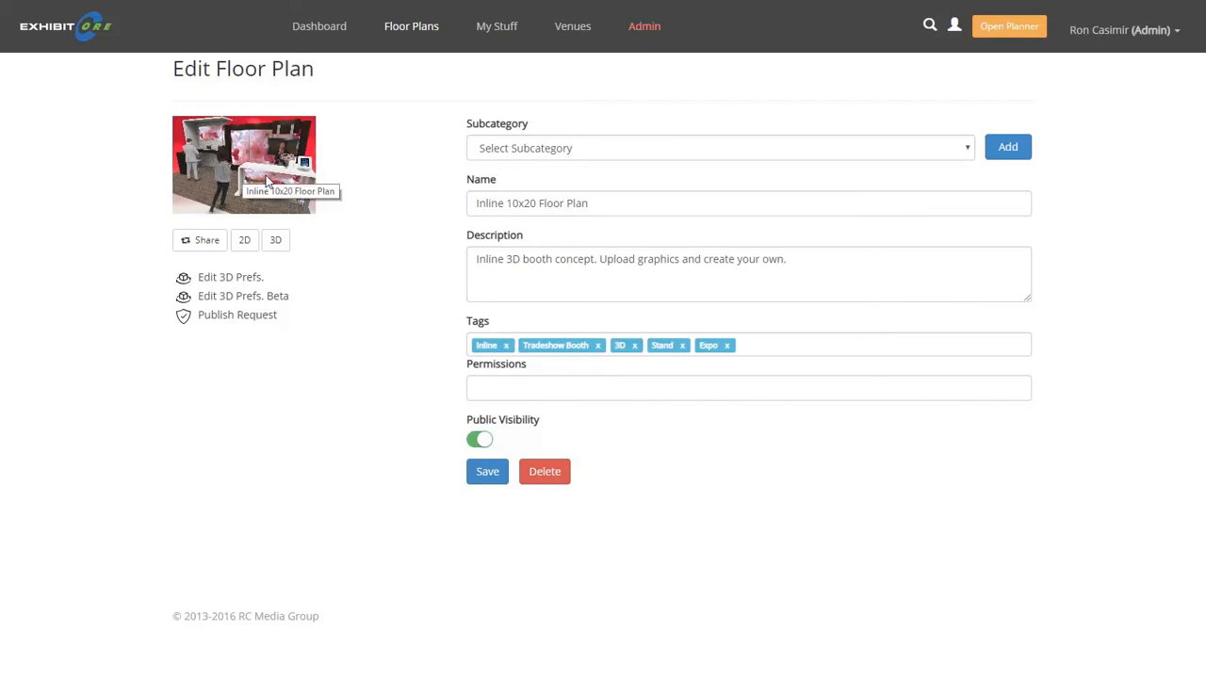
Open the floor plan's beta 3D preferences, bring up the backwall's properties from its flower graphic and close them without changes.
{"action": "left_click", "coordinate": [236, 299]}
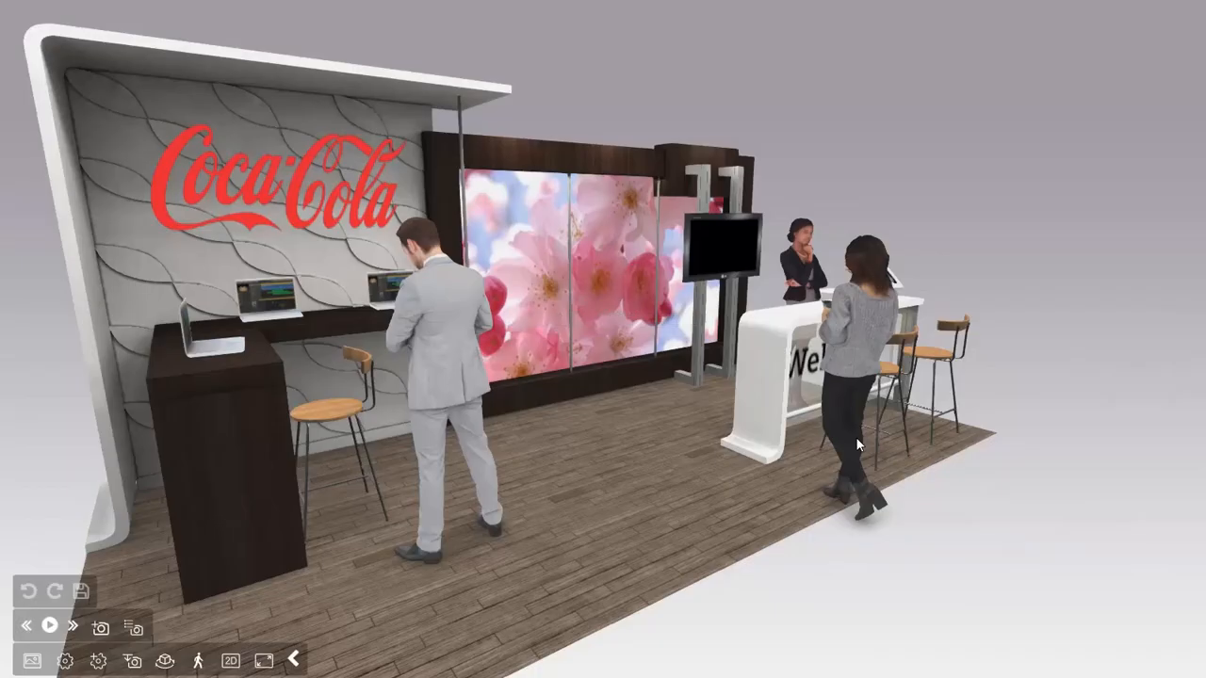
{"action": "left_click_drag", "start_coordinate": [842, 212], "coordinate": [786, 236]}
{"action": "left_click", "coordinate": [786, 236]}
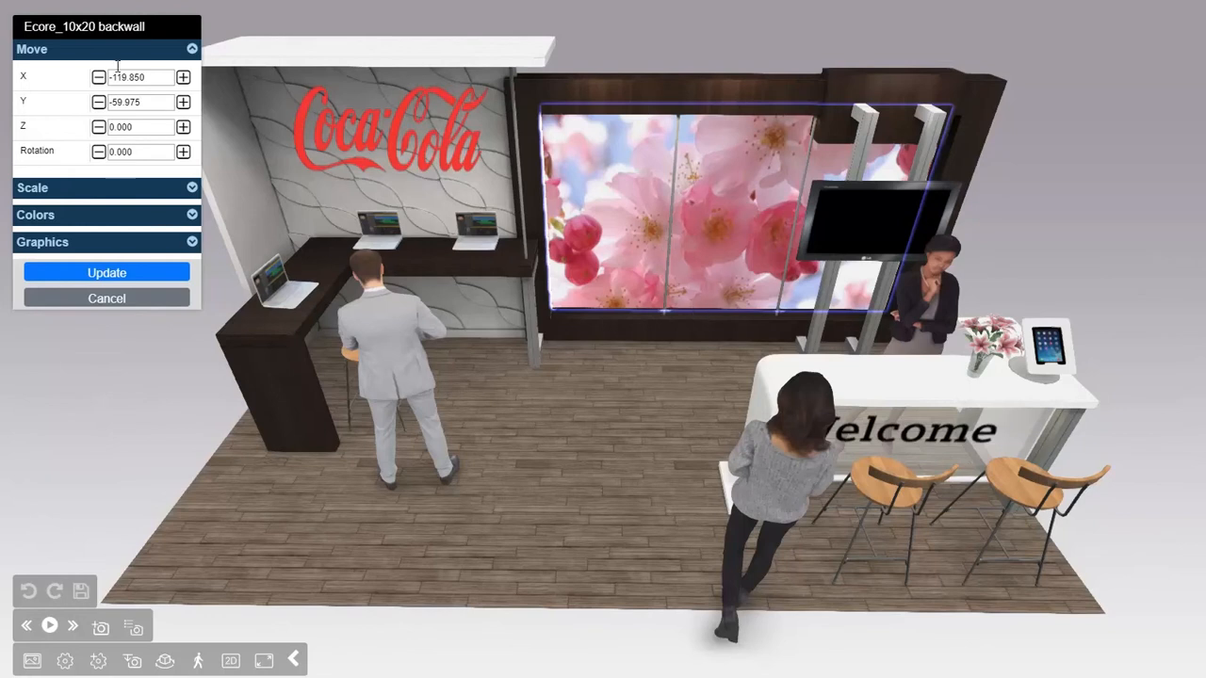
{"action": "left_click", "coordinate": [117, 273]}
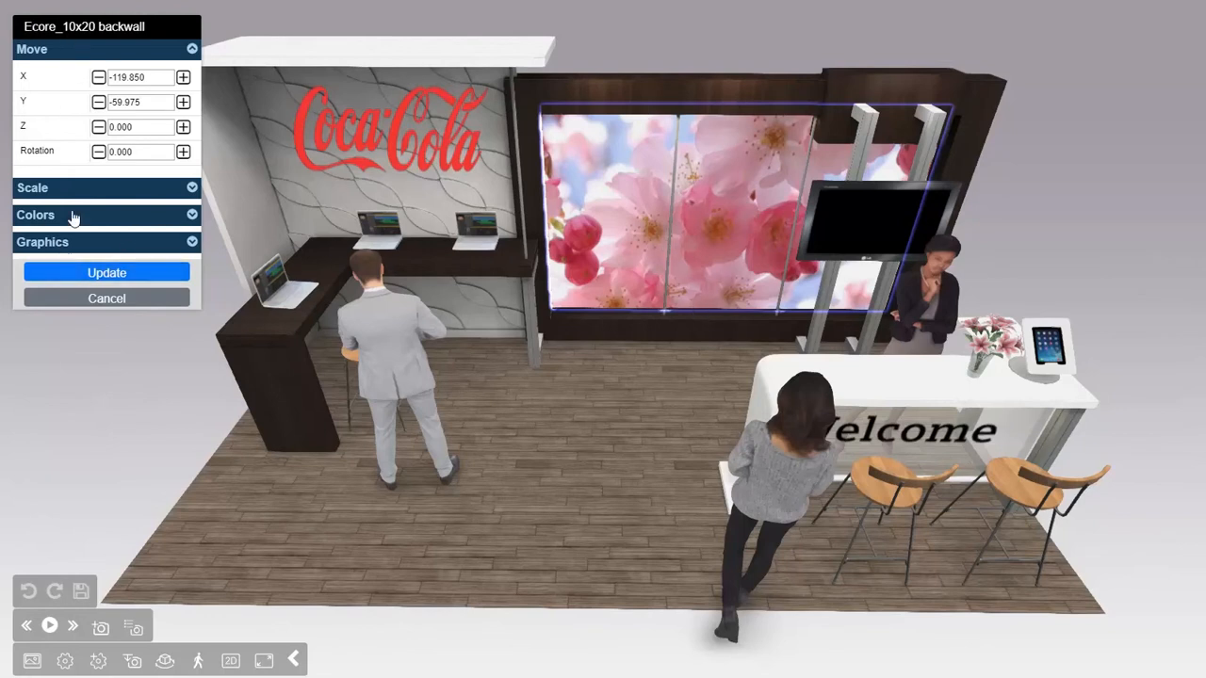
{"action": "left_click", "coordinate": [107, 299]}
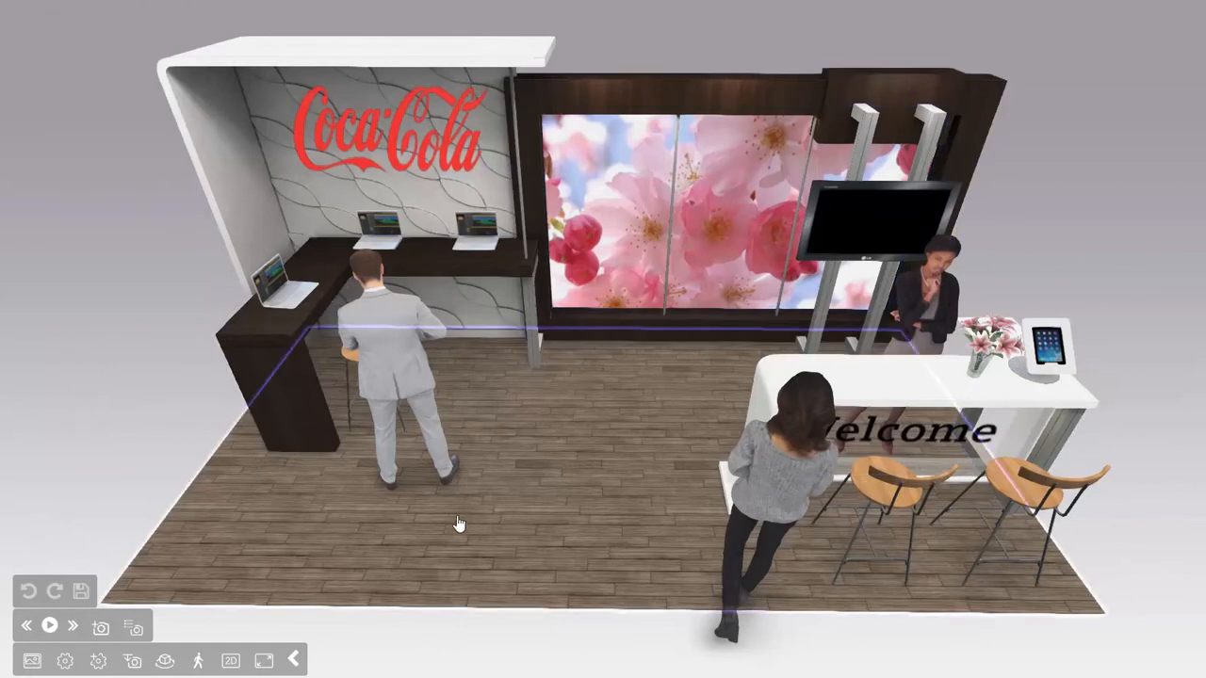
Open the Panel Color picker for the white canopy and counter panels of the backwall.
{"action": "left_click", "coordinate": [284, 69]}
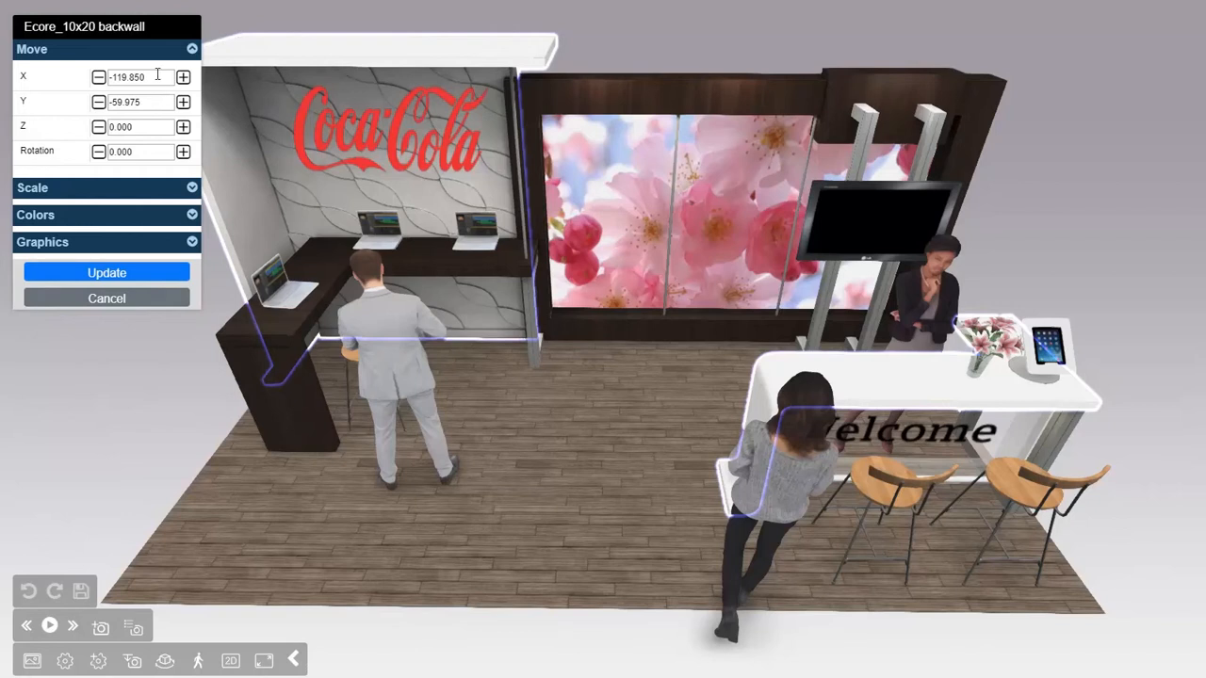
{"action": "left_click", "coordinate": [192, 215]}
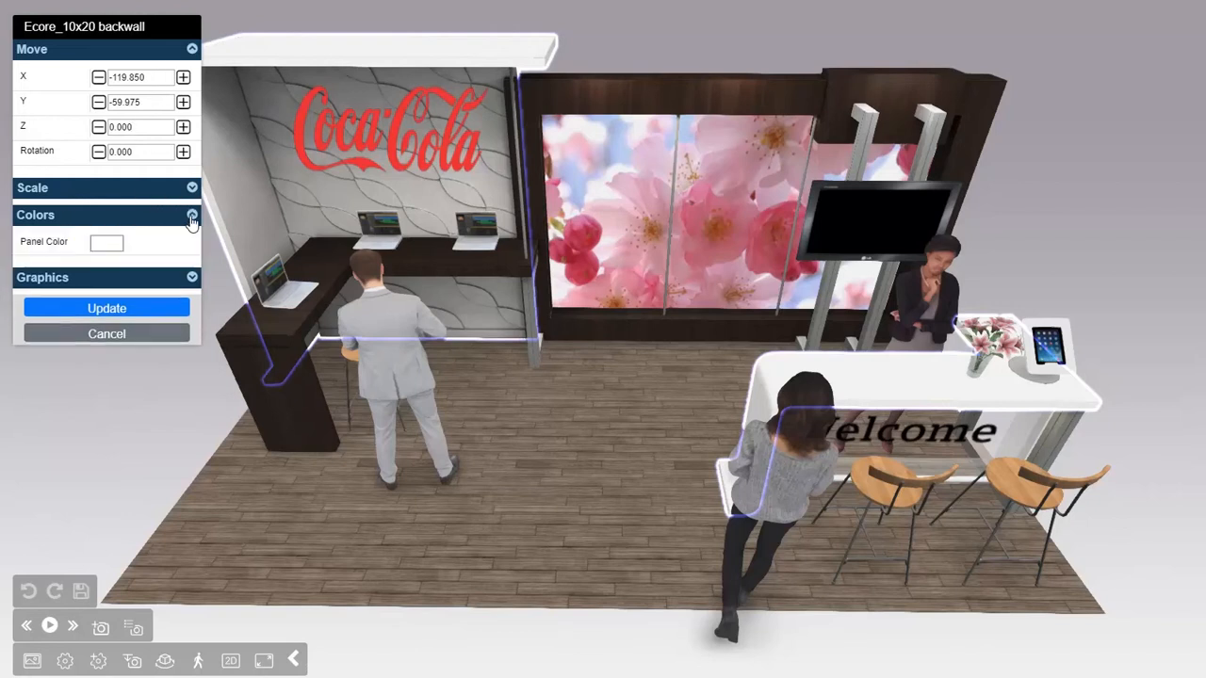
{"action": "left_click", "coordinate": [104, 247]}
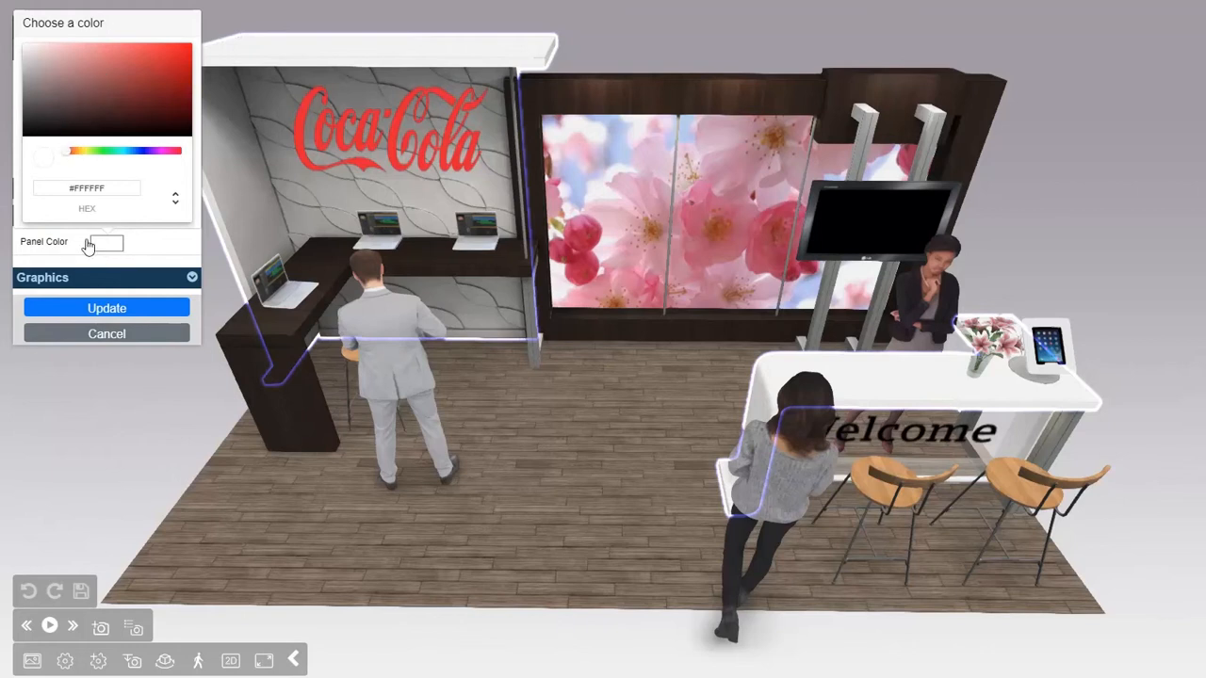
Try red panel colors on the backwall, first #CC0C0C and a darker #9A1010.
{"action": "left_click", "coordinate": [124, 116]}
{"action": "left_click", "coordinate": [138, 80]}
{"action": "left_click", "coordinate": [152, 115]}
{"action": "left_click", "coordinate": [182, 61]}
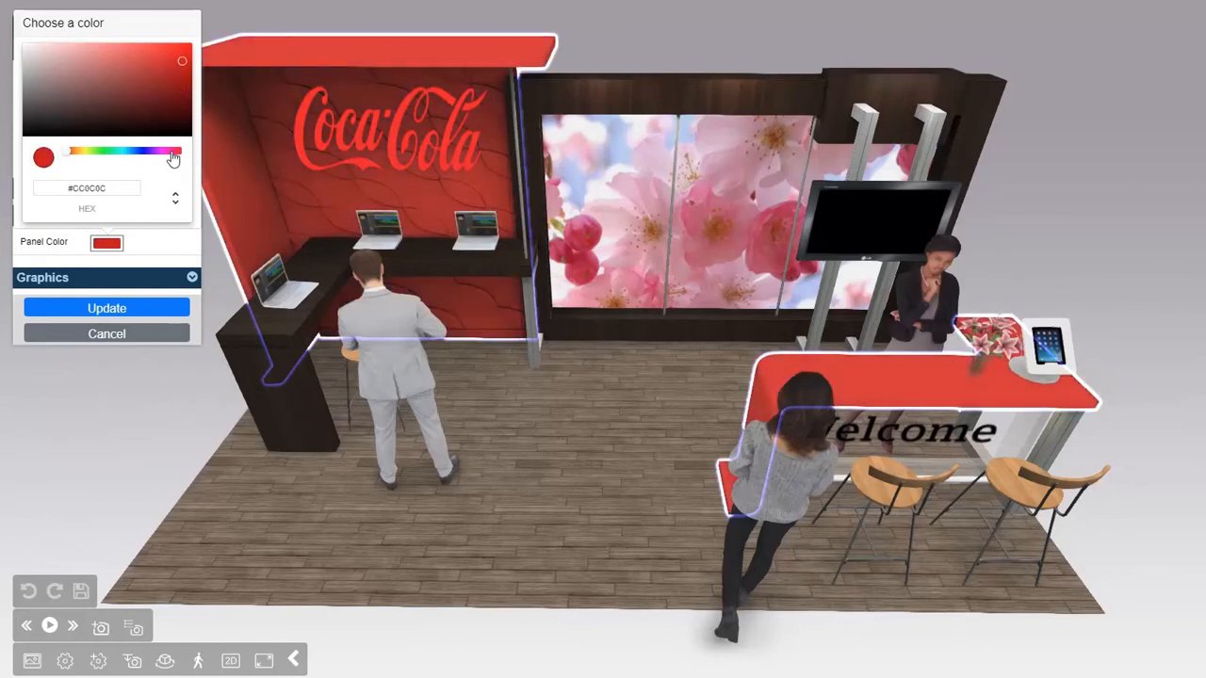
{"action": "left_click_drag", "start_coordinate": [168, 59], "coordinate": [186, 55]}
{"action": "left_click", "coordinate": [174, 79]}
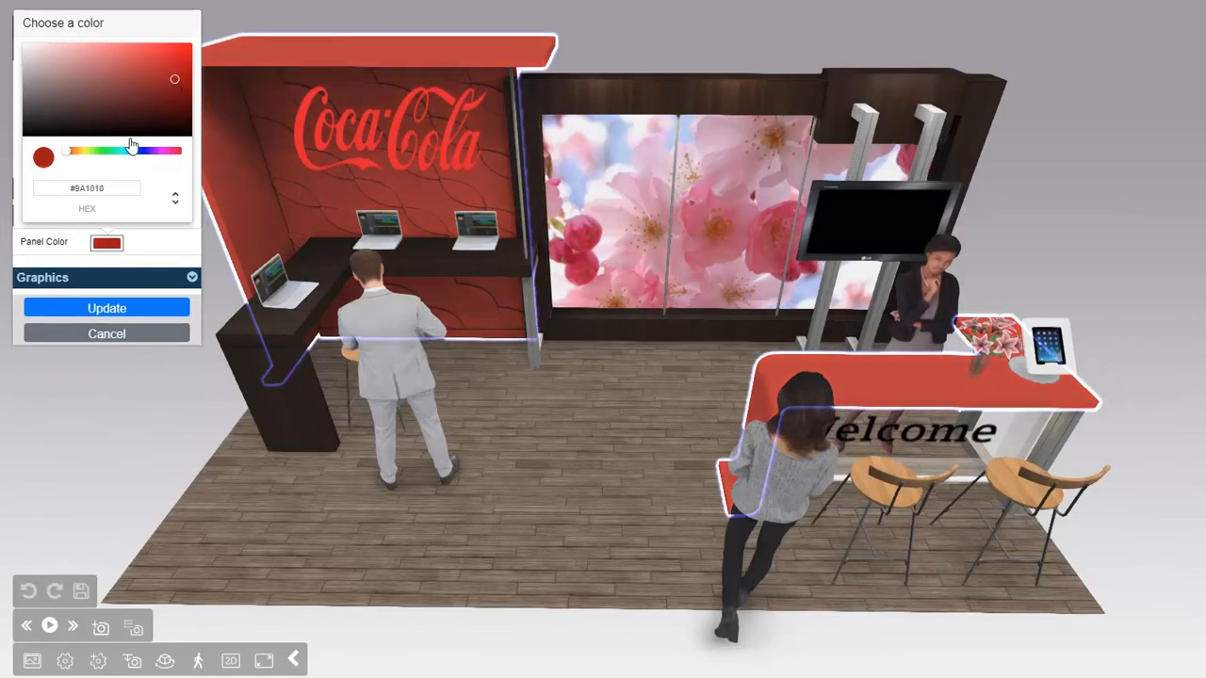
Try a blue panel color, #1953D4, and cycle through the color code formats.
{"action": "left_click_drag", "start_coordinate": [100, 156], "coordinate": [142, 160]}
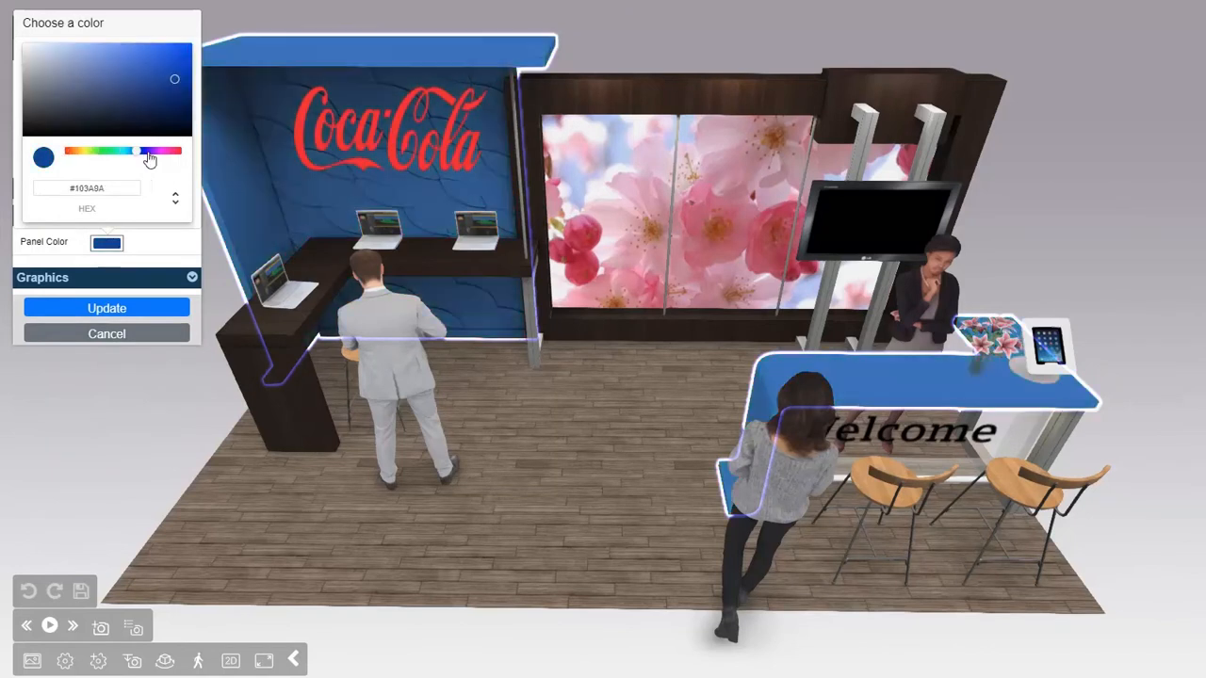
{"action": "left_click", "coordinate": [172, 59]}
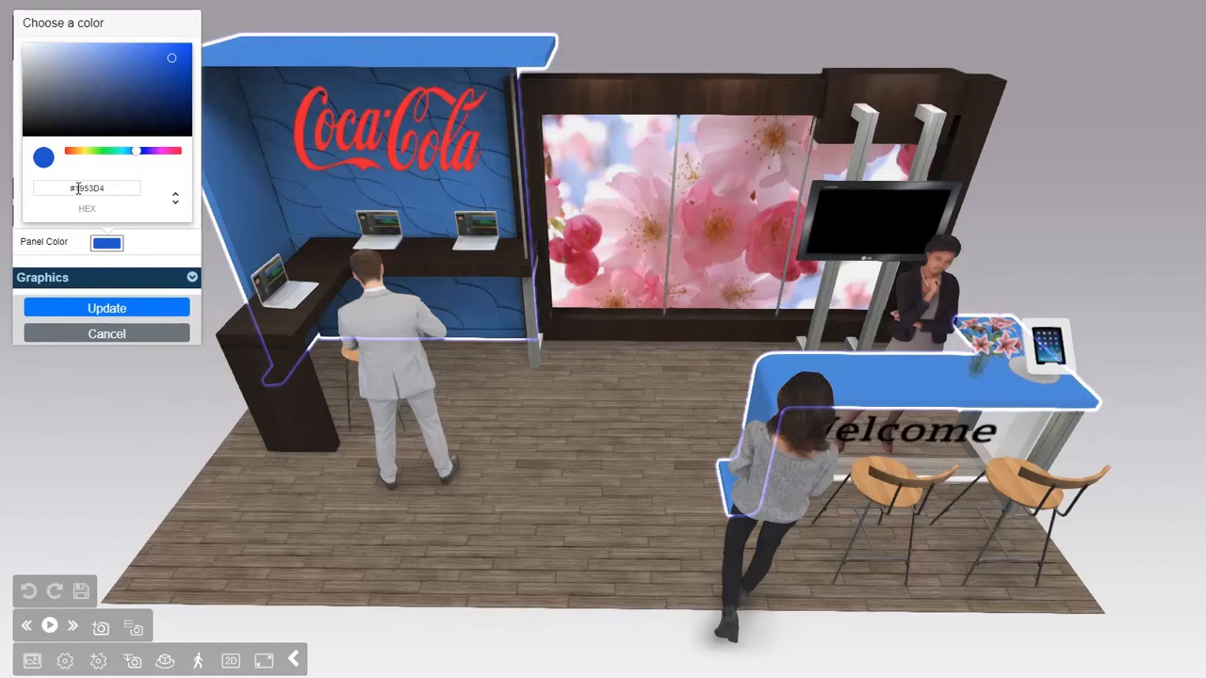
{"action": "left_click", "coordinate": [175, 202]}
{"action": "left_click", "coordinate": [176, 200]}
{"action": "left_click", "coordinate": [175, 200]}
Try a yellow panel color, #D4B519, and return the panels to white, #FFFFFF, closing the color picker.
{"action": "left_click", "coordinate": [82, 151]}
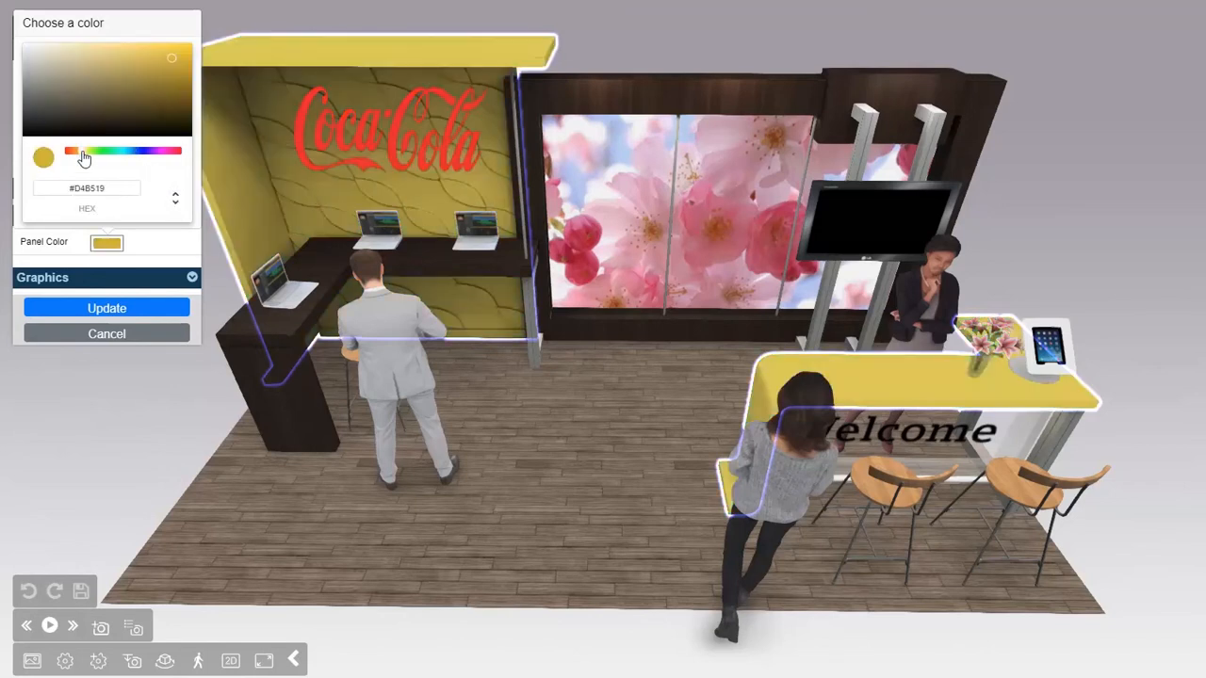
{"action": "left_click_drag", "start_coordinate": [65, 82], "coordinate": [15, 27]}
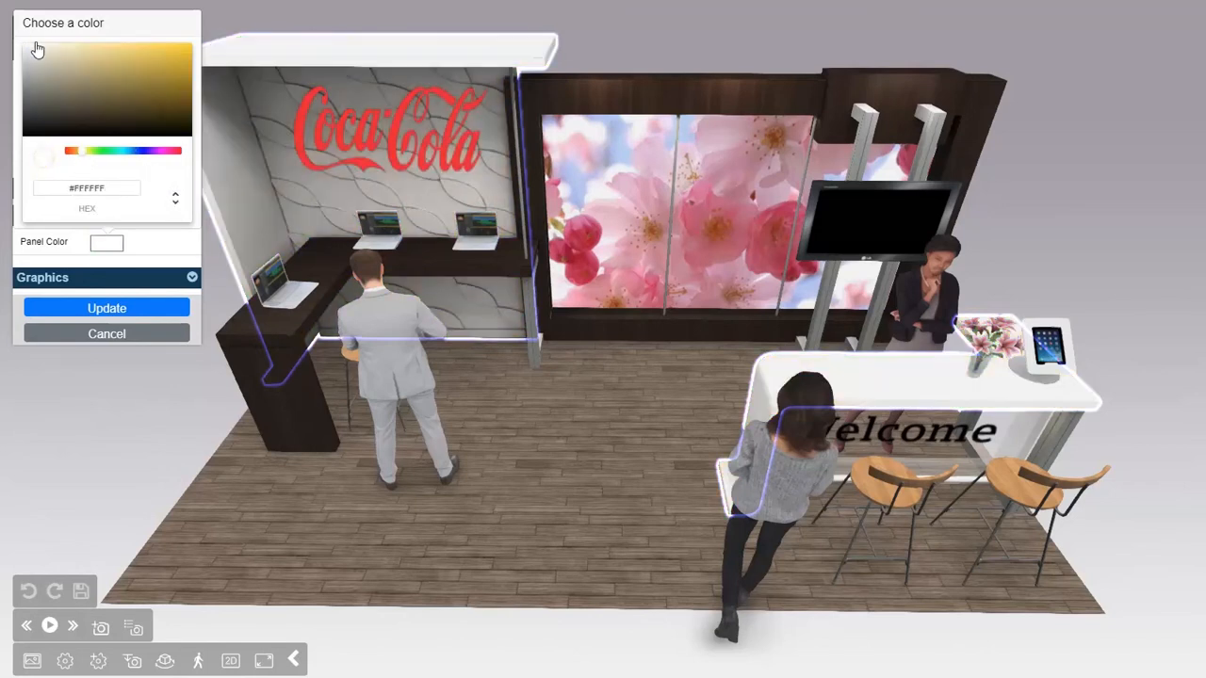
{"action": "left_click", "coordinate": [175, 256]}
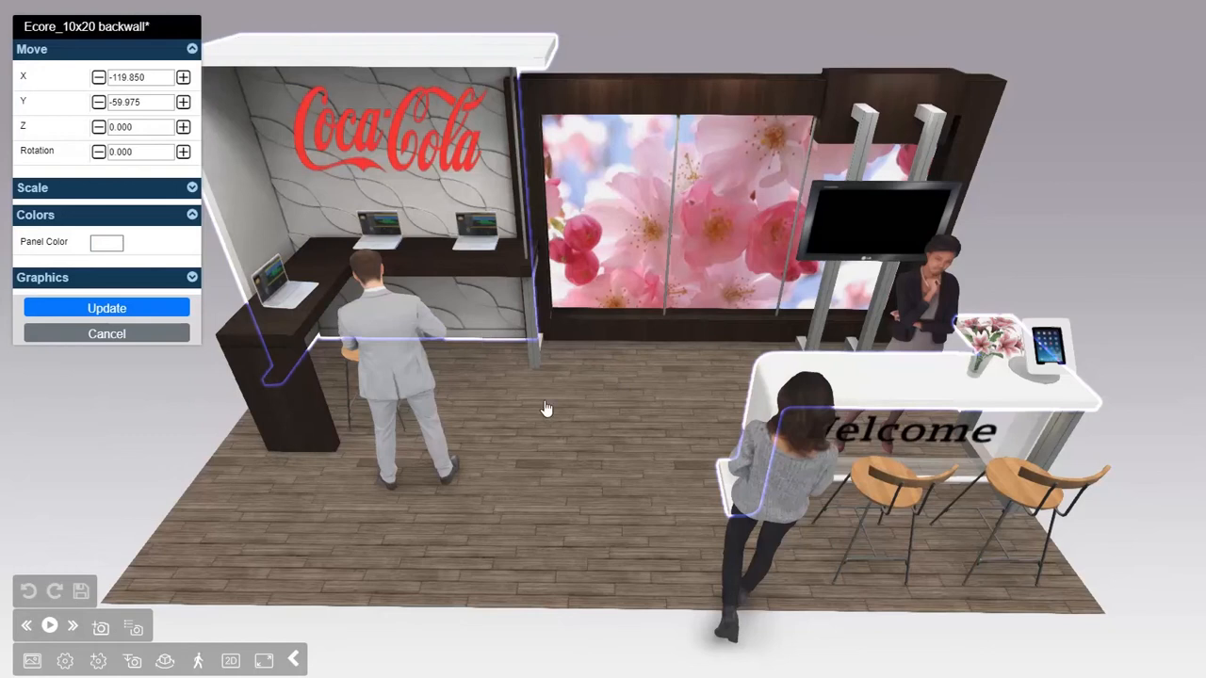
Open the backwall's Graphic 1 for replacement and choose the ghfgfgh image of the man with ropes.
{"action": "left_click", "coordinate": [192, 278]}
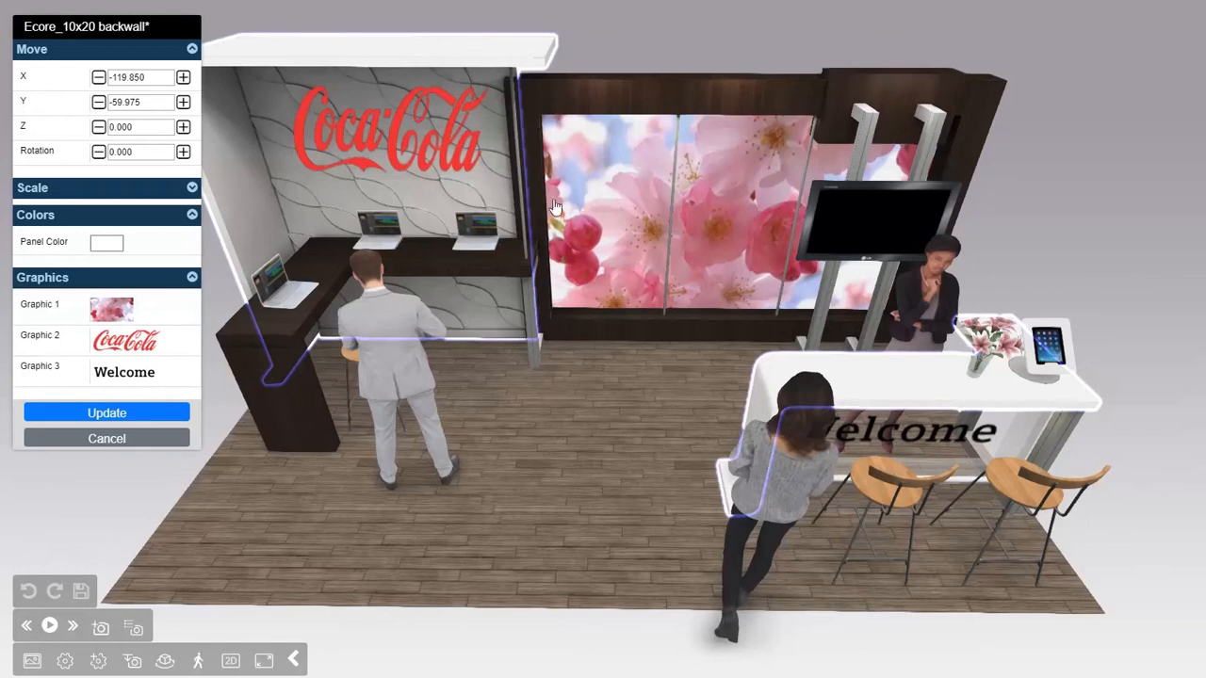
{"action": "left_click", "coordinate": [113, 316]}
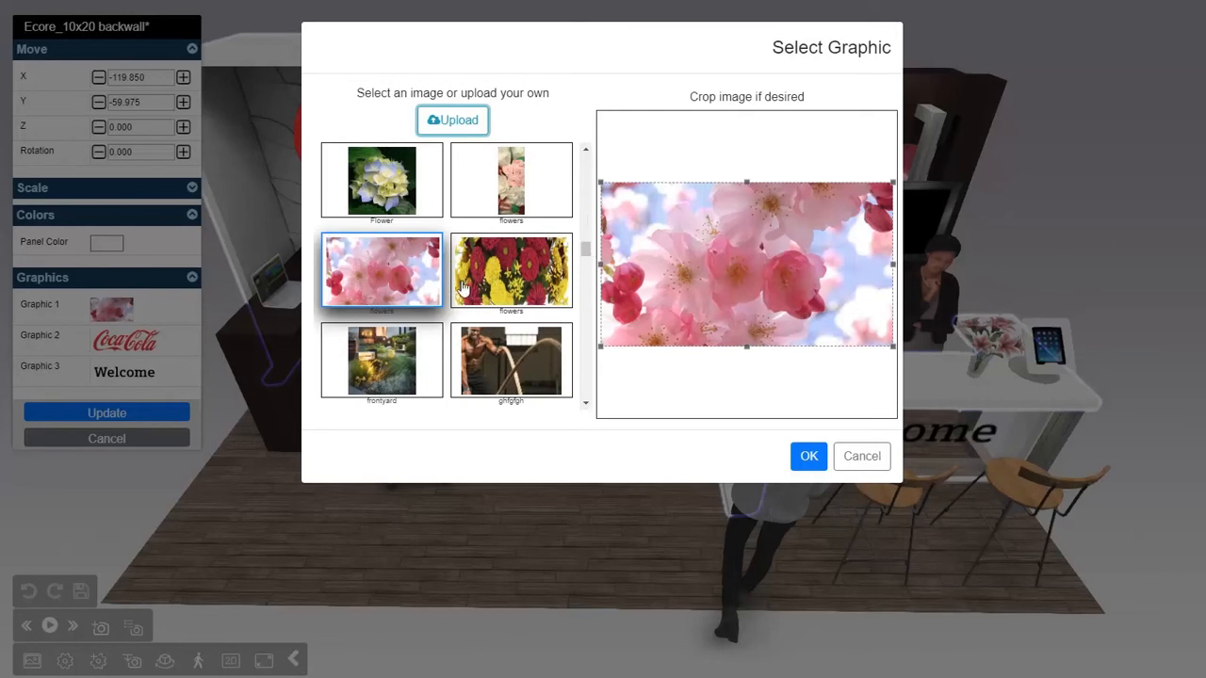
{"action": "mouse_move", "coordinate": [590, 256]}
{"action": "left_mouse_down"}
{"action": "mouse_move", "coordinate": [584, 272]}
{"action": "mouse_move", "coordinate": [584, 236]}
{"action": "mouse_move", "coordinate": [587, 256]}
{"action": "left_mouse_up"}
{"action": "left_click", "coordinate": [533, 227]}
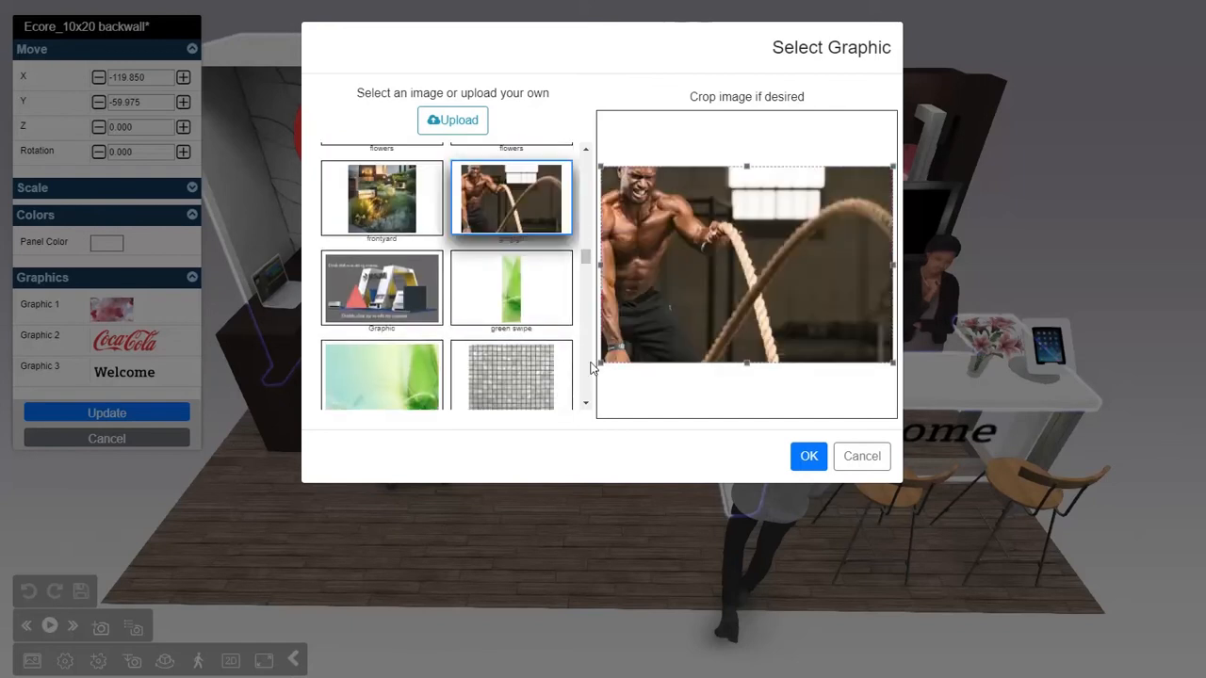
Trim the rope image's crop slightly on all four sides and apply it to Graphic 1.
{"action": "left_click_drag", "start_coordinate": [744, 165], "coordinate": [747, 170]}
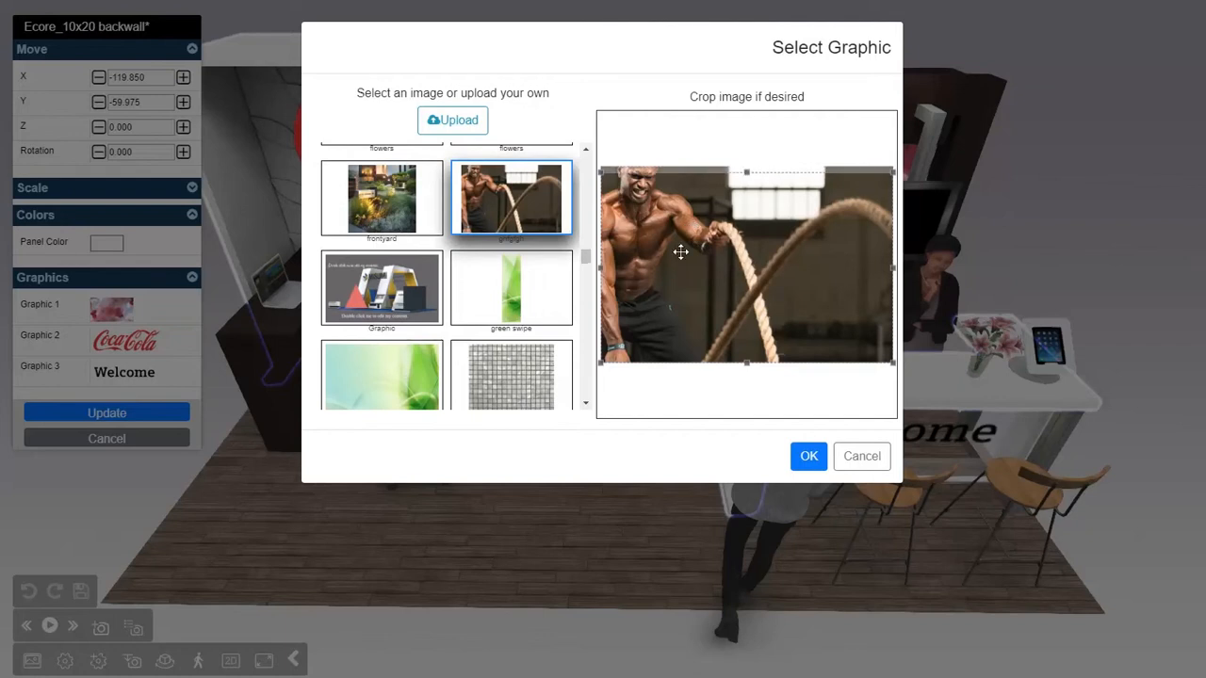
{"action": "left_click_drag", "start_coordinate": [600, 270], "coordinate": [608, 271]}
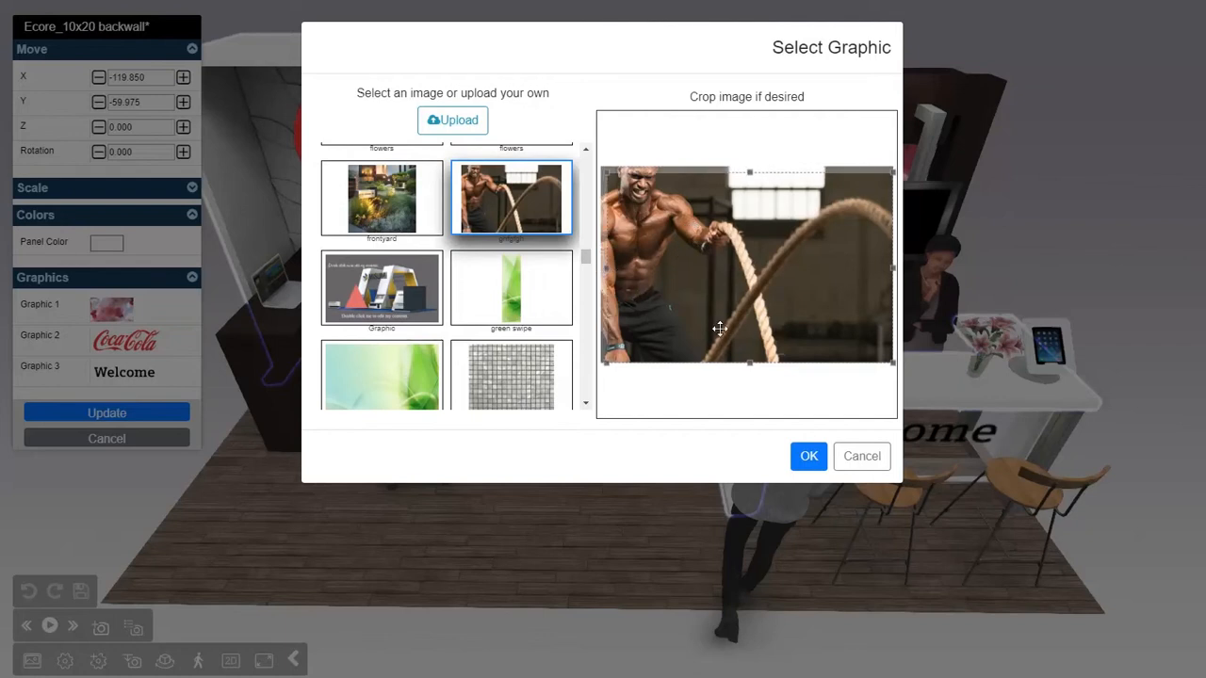
{"action": "left_click_drag", "start_coordinate": [748, 362], "coordinate": [750, 357]}
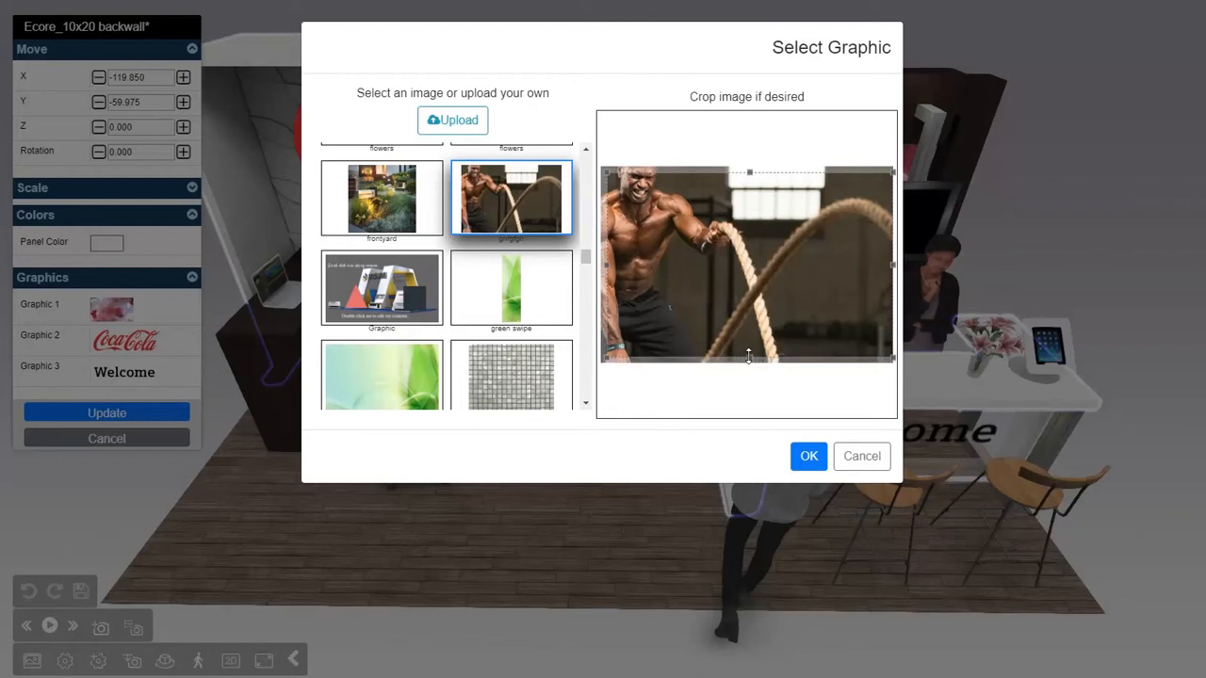
{"action": "left_click_drag", "start_coordinate": [888, 263], "coordinate": [880, 265]}
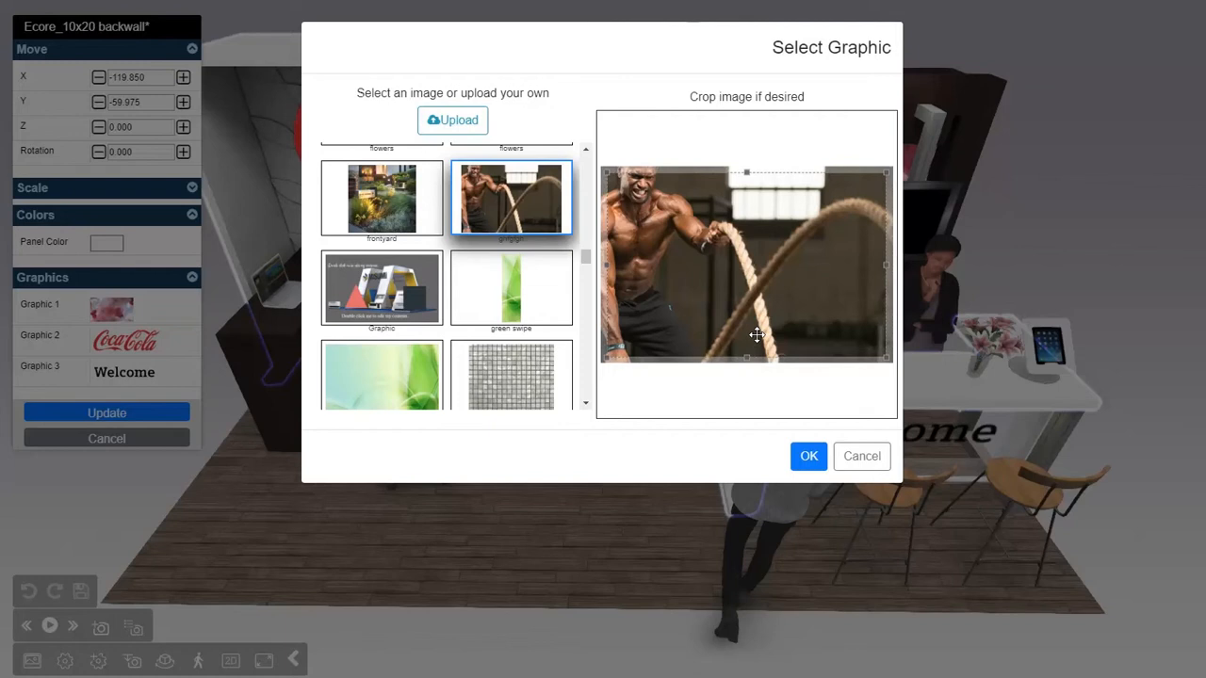
{"action": "left_click", "coordinate": [803, 456]}
{"action": "left_click_drag", "start_coordinate": [699, 323], "coordinate": [698, 285]}
{"action": "left_click_drag", "start_coordinate": [652, 319], "coordinate": [663, 335]}
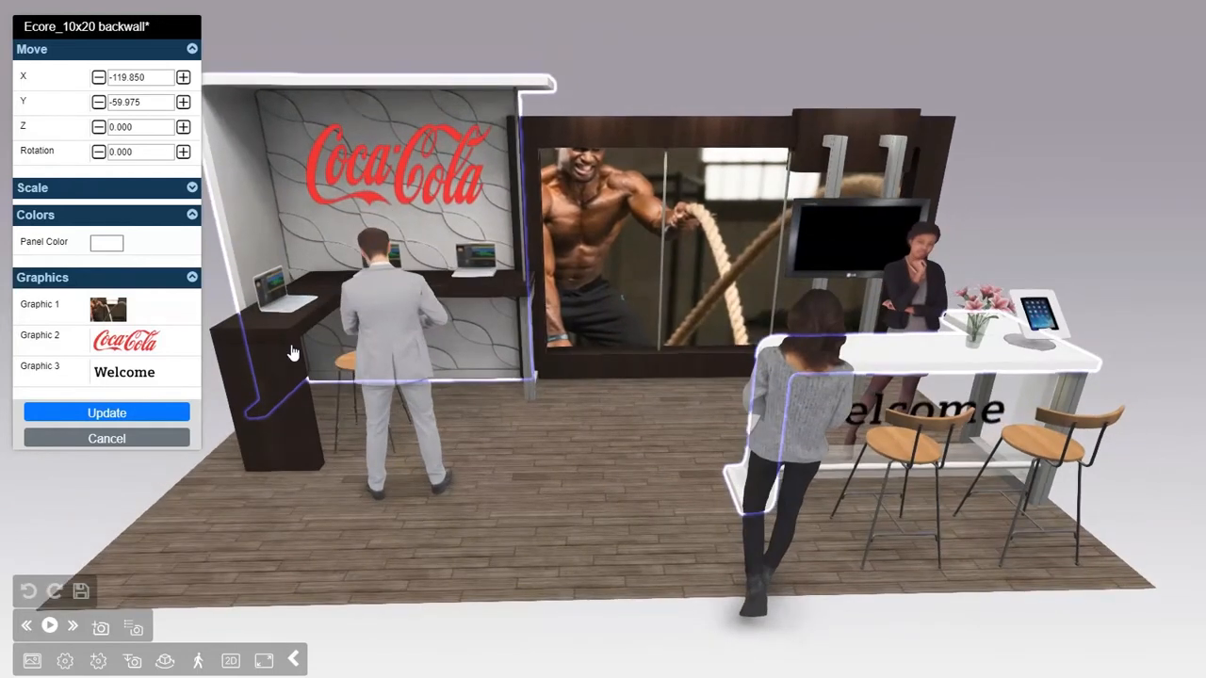
Recrop Graphic 1 tightly to the man's head and upper body and apply it to the backwall.
{"action": "left_click", "coordinate": [108, 311]}
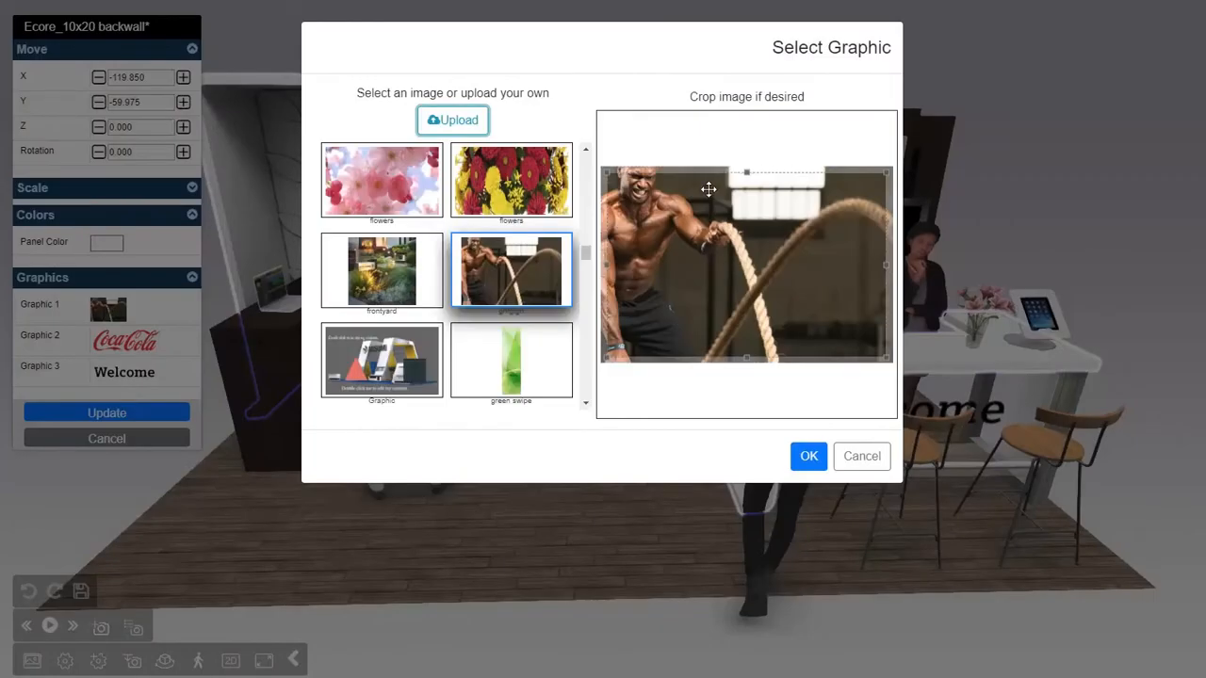
{"action": "mouse_move", "coordinate": [881, 262]}
{"action": "left_mouse_down"}
{"action": "mouse_move", "coordinate": [710, 264]}
{"action": "mouse_move", "coordinate": [871, 264]}
{"action": "left_mouse_up"}
{"action": "left_click_drag", "start_coordinate": [742, 340], "coordinate": [713, 268]}
{"action": "left_click_drag", "start_coordinate": [871, 220], "coordinate": [743, 218]}
{"action": "left_click_drag", "start_coordinate": [671, 209], "coordinate": [667, 203]}
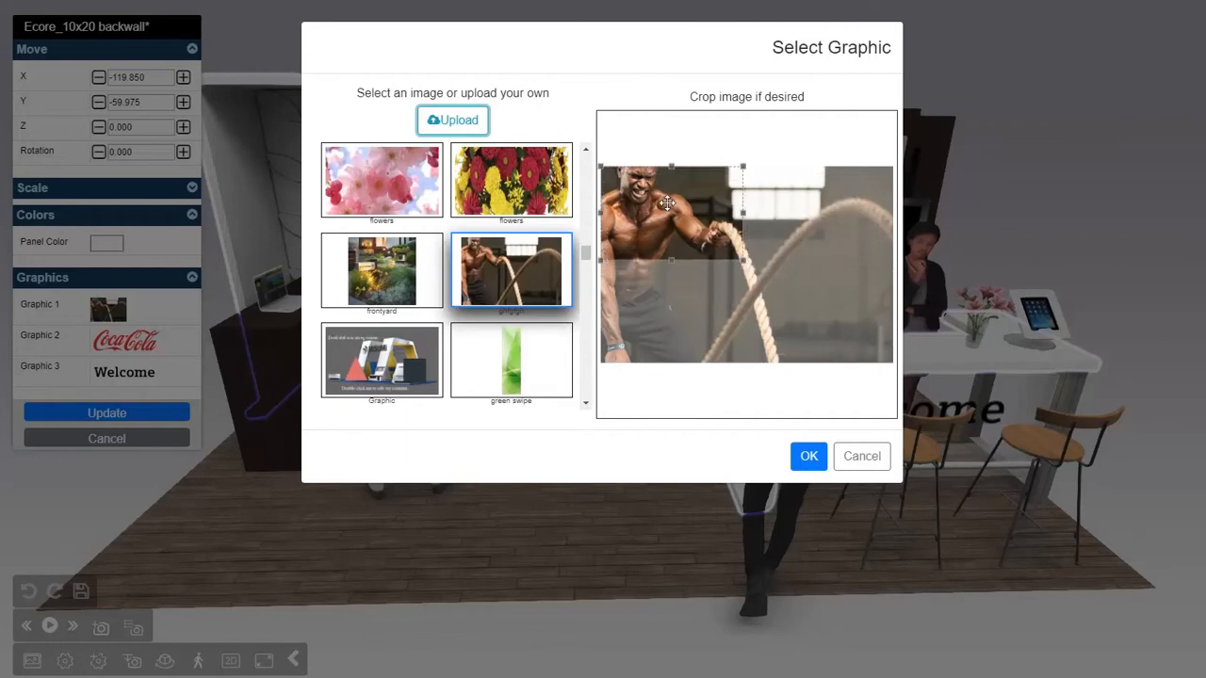
{"action": "left_click", "coordinate": [809, 456]}
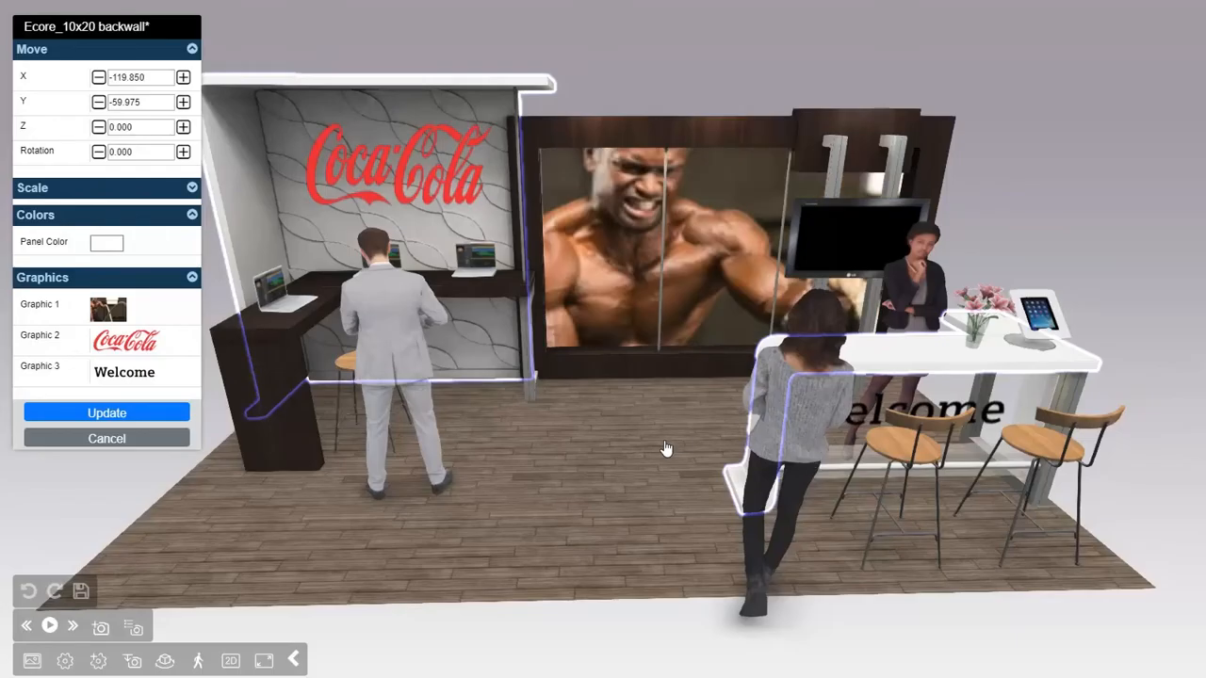
{"action": "scroll", "coordinate": [686, 441], "scroll_direction": "up", "scroll_amount": 3}
{"action": "scroll", "coordinate": [695, 435], "scroll_direction": "up", "scroll_amount": 4}
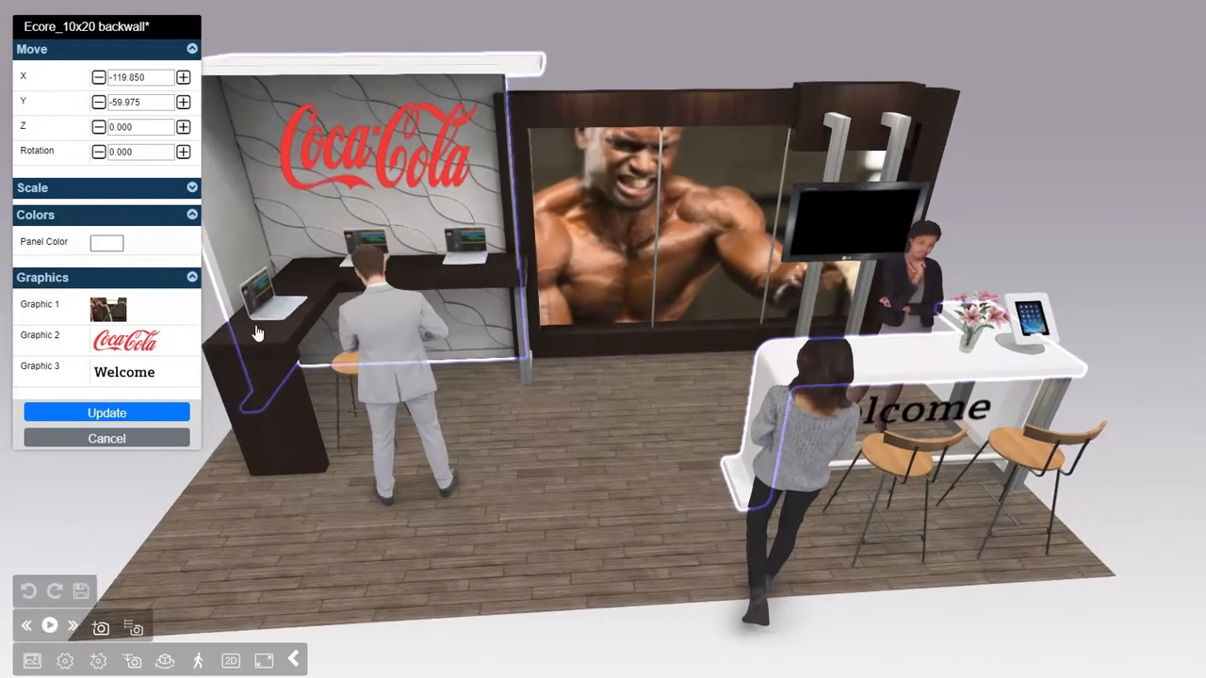
Set Graphic 1 back to the uncropped pink blossom flowers image.
{"action": "left_click", "coordinate": [108, 310]}
{"action": "left_click_drag", "start_coordinate": [741, 256], "coordinate": [886, 373]}
{"action": "left_click", "coordinate": [386, 193]}
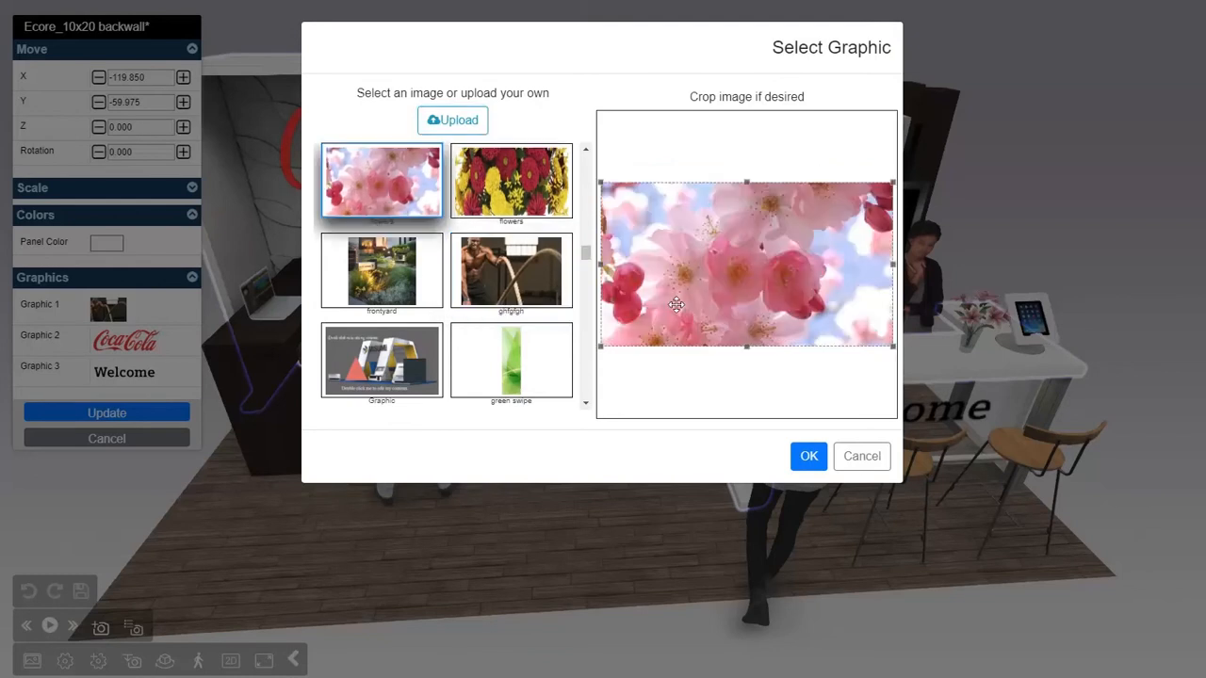
{"action": "left_click", "coordinate": [804, 457]}
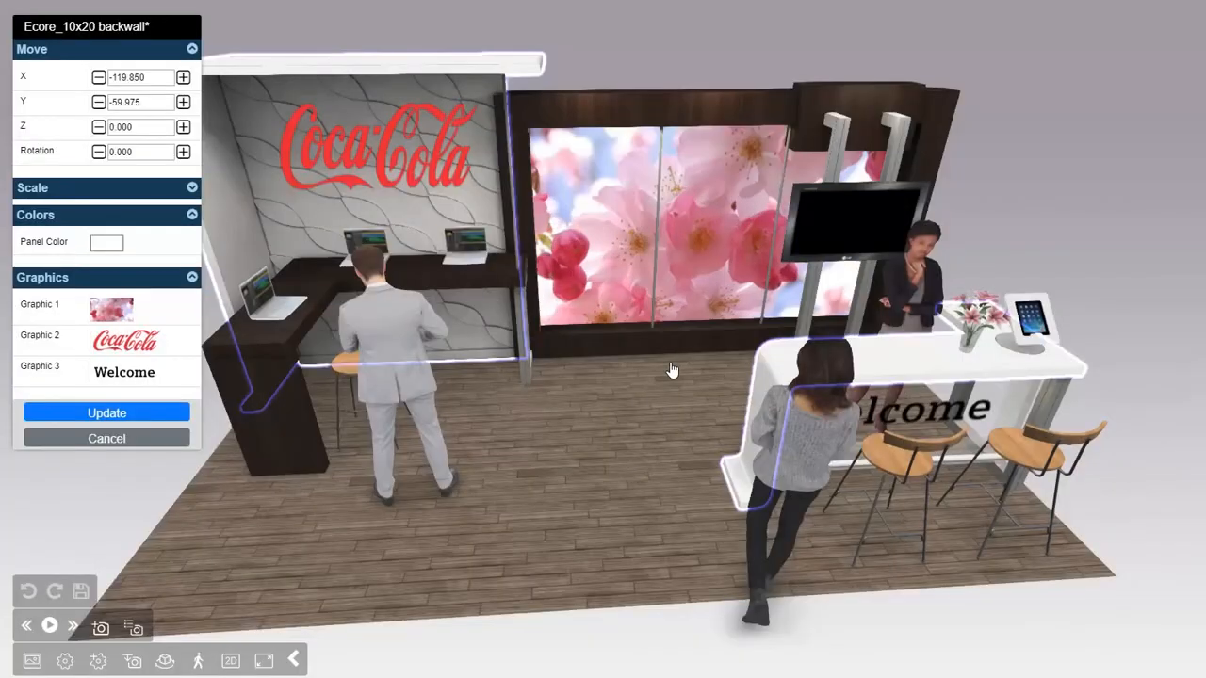
{"action": "left_click_drag", "start_coordinate": [650, 390], "coordinate": [623, 384]}
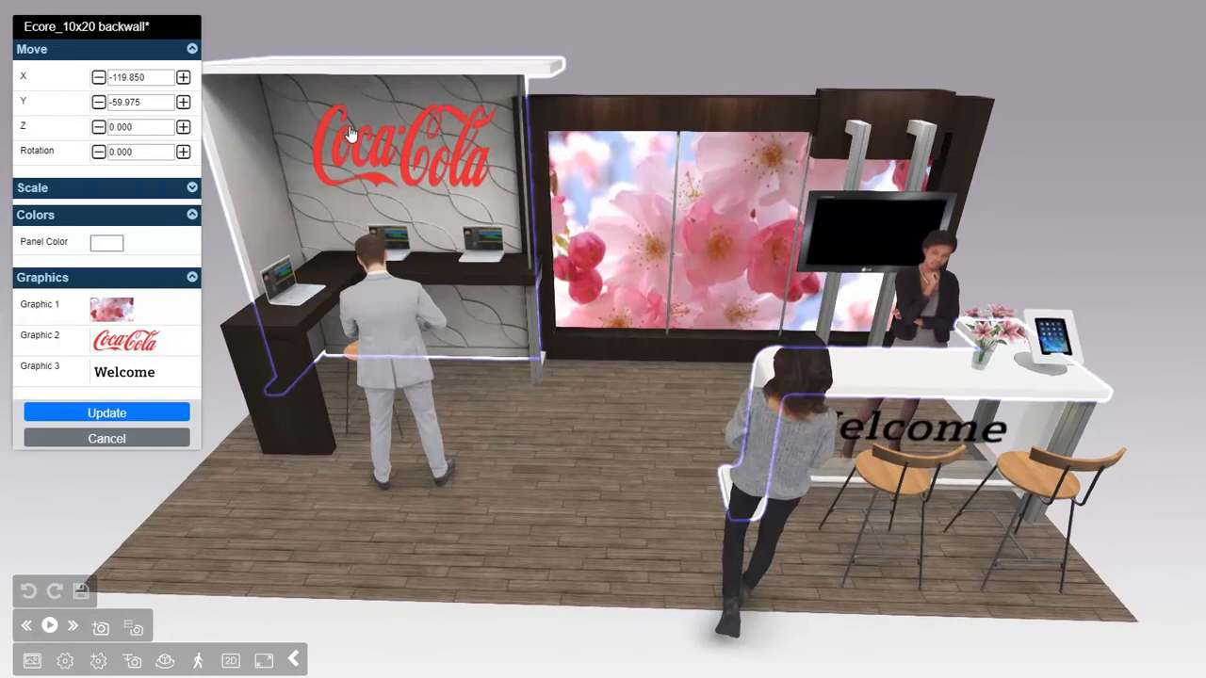
Replace the Coca-Cola logo in Graphic 2 with the starbucksnew image, passing over the Core Logo.
{"action": "left_click", "coordinate": [139, 344]}
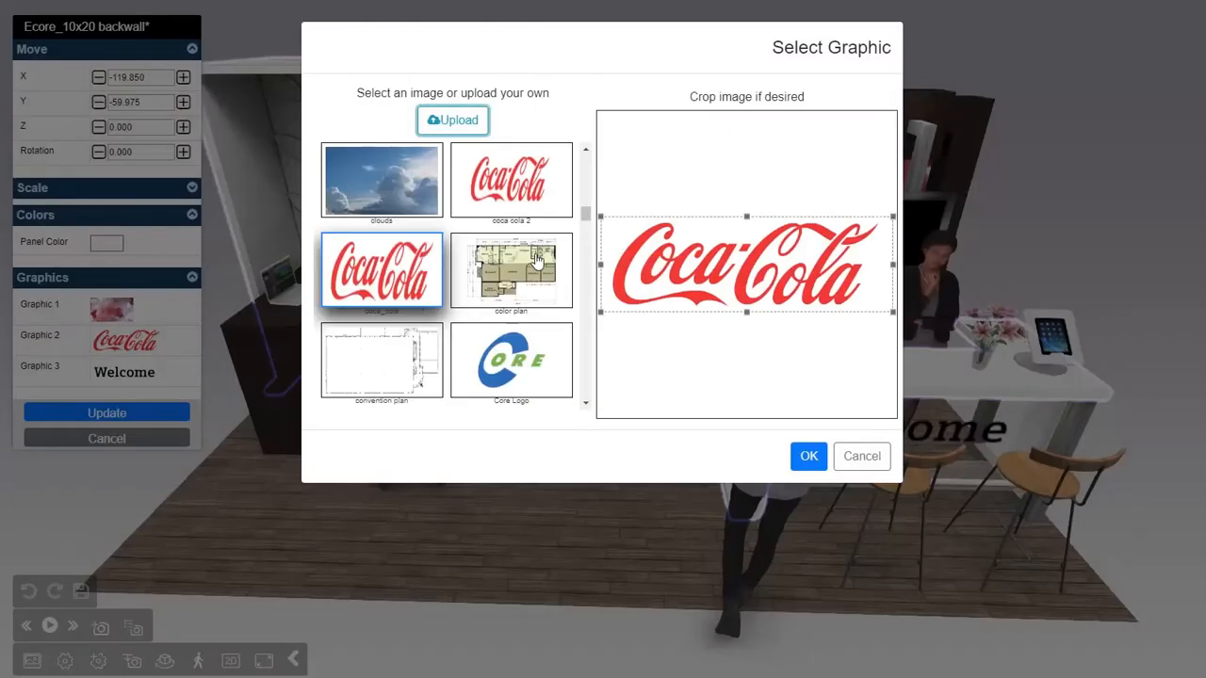
{"action": "mouse_move", "coordinate": [585, 214]}
{"action": "left_mouse_down"}
{"action": "mouse_move", "coordinate": [586, 229]}
{"action": "mouse_move", "coordinate": [582, 216]}
{"action": "left_mouse_up"}
{"action": "left_click", "coordinate": [518, 251]}
{"action": "left_click_drag", "start_coordinate": [585, 218], "coordinate": [585, 323]}
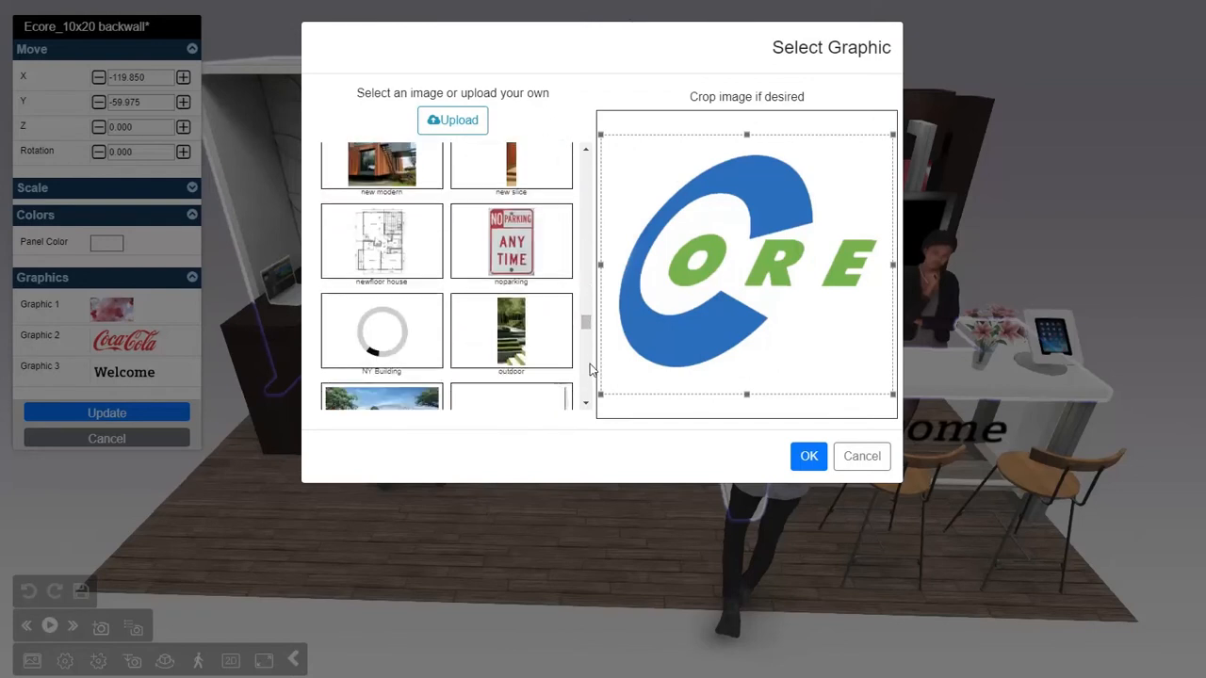
{"action": "scroll", "coordinate": [585, 378], "scroll_direction": "down", "scroll_amount": 3}
{"action": "scroll", "coordinate": [585, 379], "scroll_direction": "down", "scroll_amount": 10}
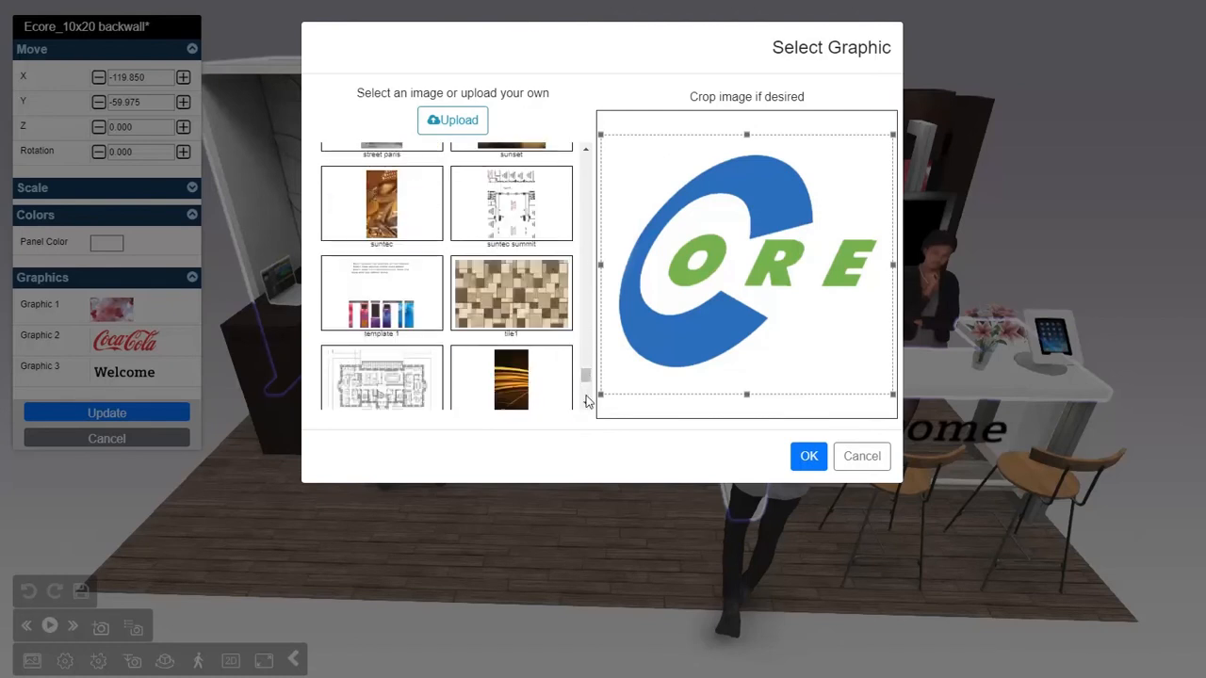
{"action": "scroll", "coordinate": [591, 362], "scroll_direction": "up", "scroll_amount": 3}
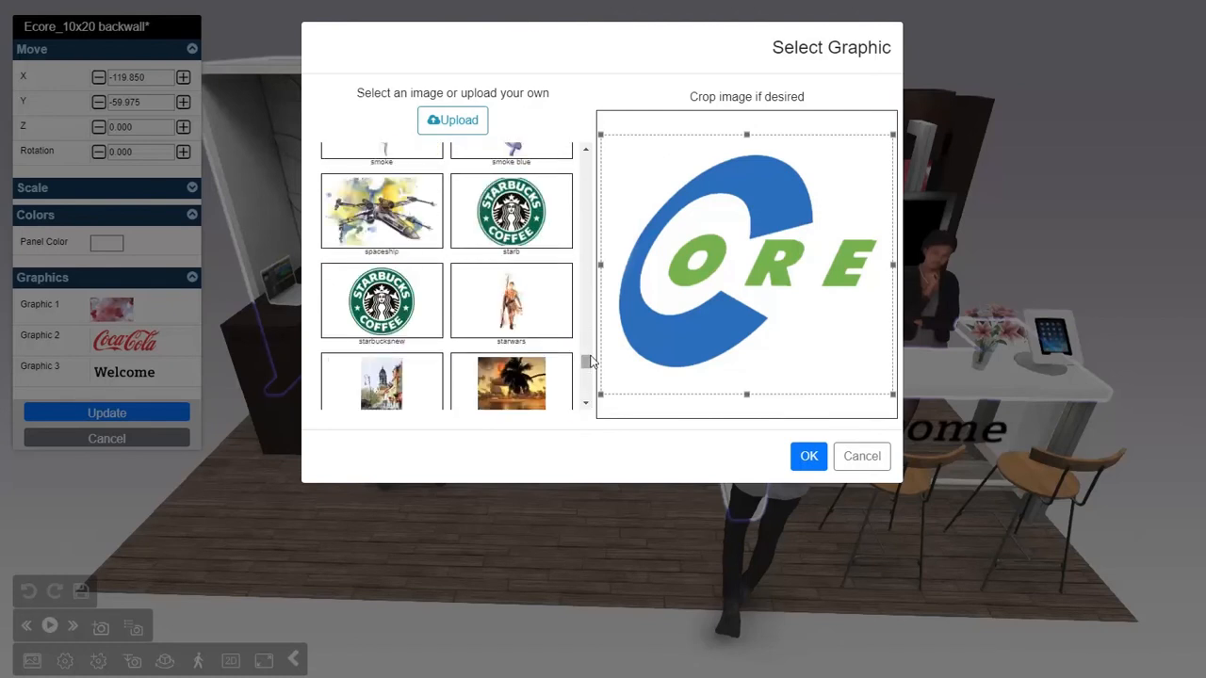
{"action": "left_click", "coordinate": [410, 311]}
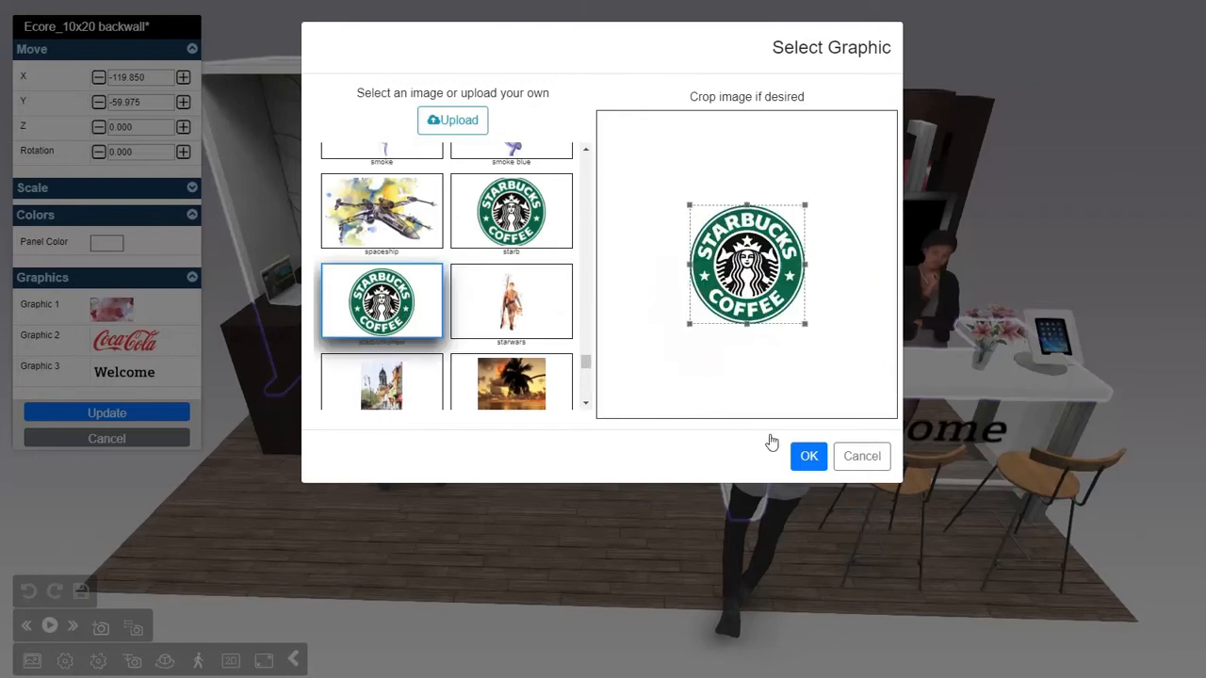
{"action": "left_click", "coordinate": [807, 456]}
{"action": "left_click_drag", "start_coordinate": [408, 243], "coordinate": [426, 179]}
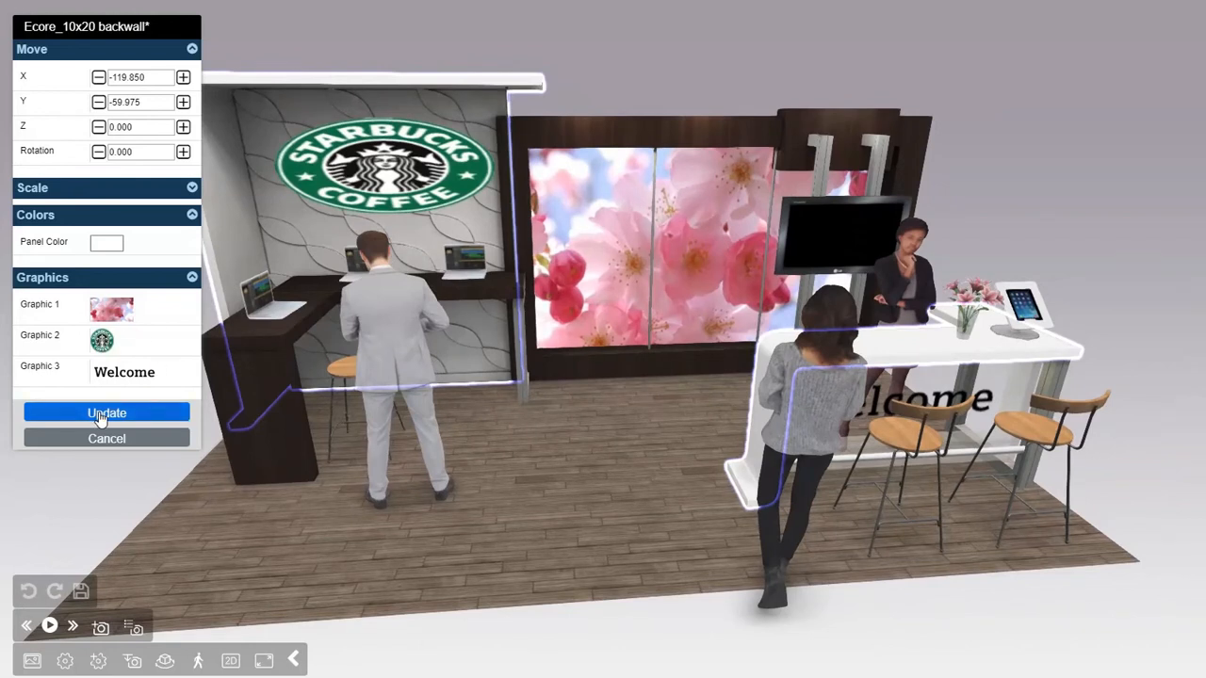
Replace the starbucksnew logo in the backwall's Graphic 2 with the uncropped spaceship image.
{"action": "left_click", "coordinate": [102, 342]}
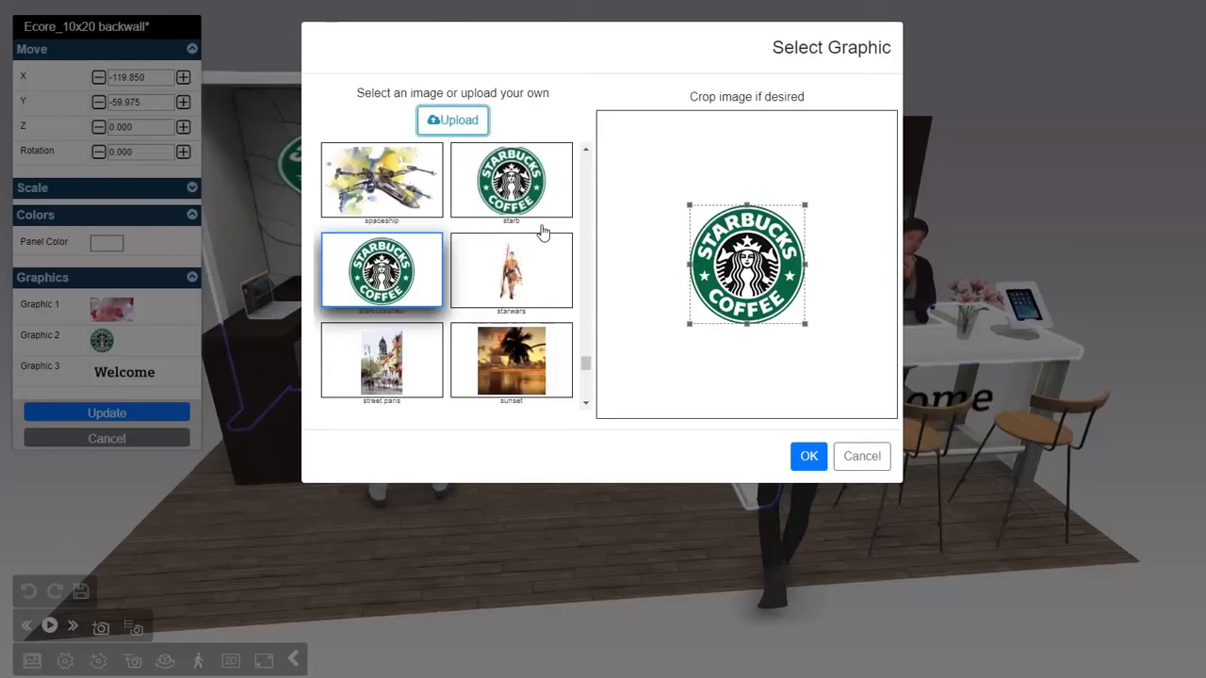
{"action": "left_click", "coordinate": [585, 363]}
{"action": "left_click", "coordinate": [391, 202]}
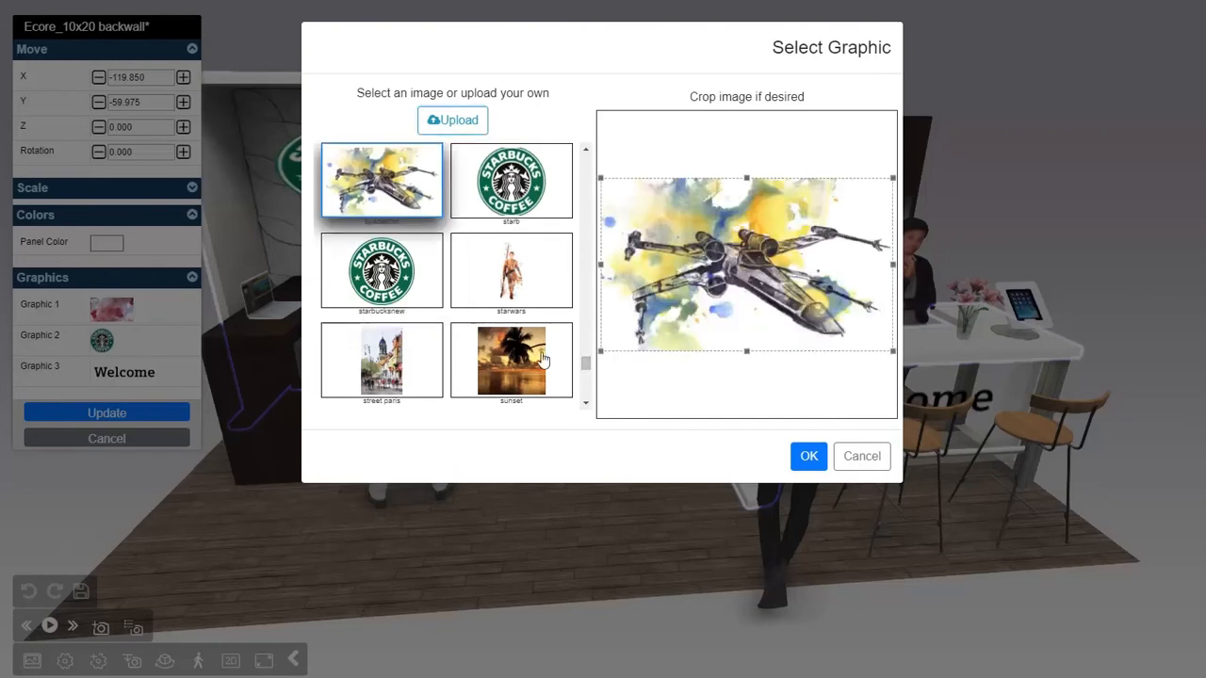
{"action": "left_click", "coordinate": [799, 456]}
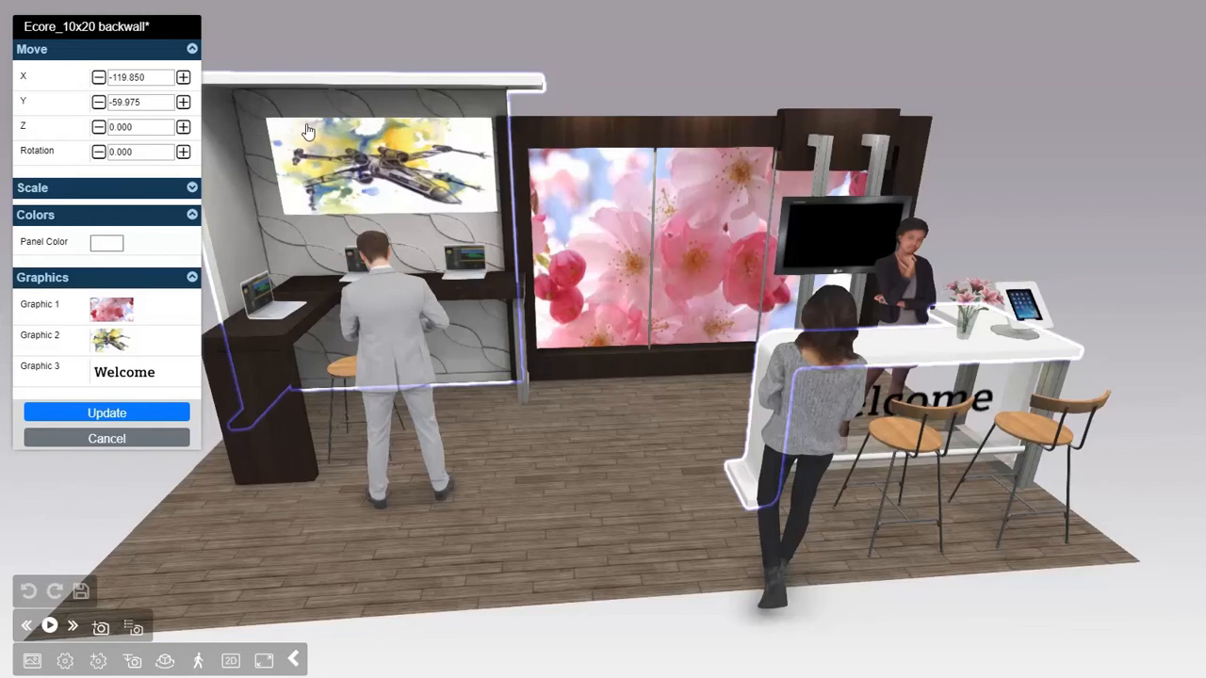
{"action": "left_click_drag", "start_coordinate": [480, 251], "coordinate": [469, 192]}
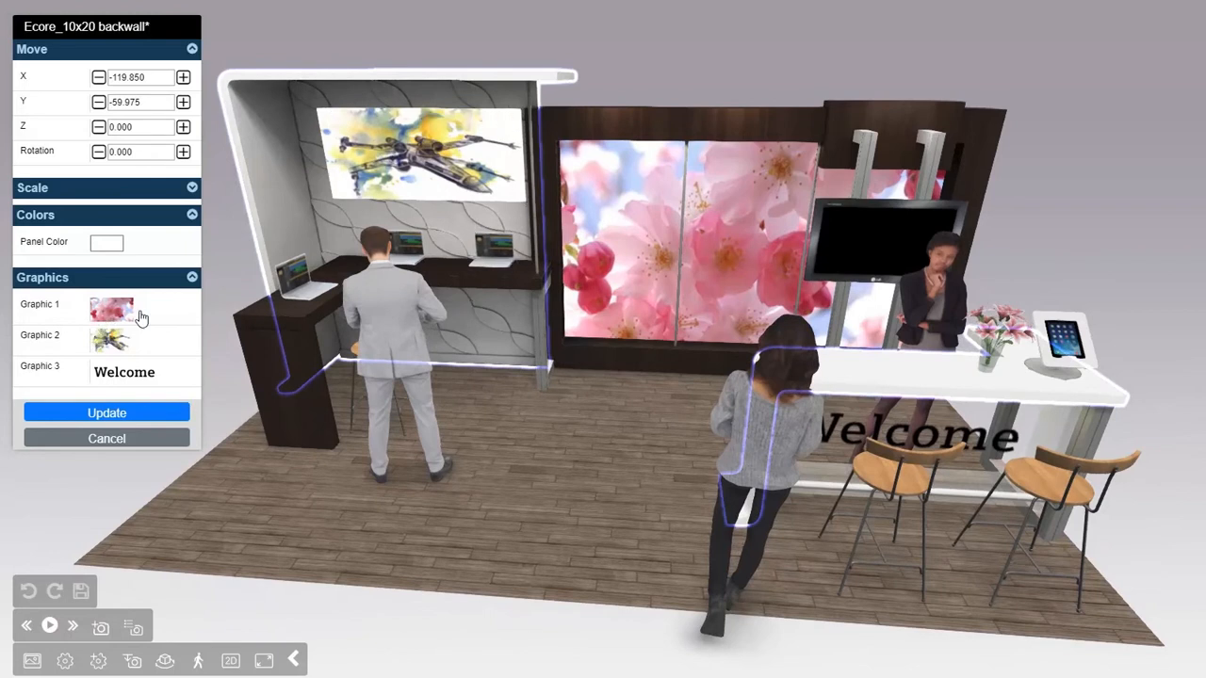
Reopen the image selection for Graphic 2, leave it without a new choice, and discard the pending backwall edits.
{"action": "left_click", "coordinate": [113, 344]}
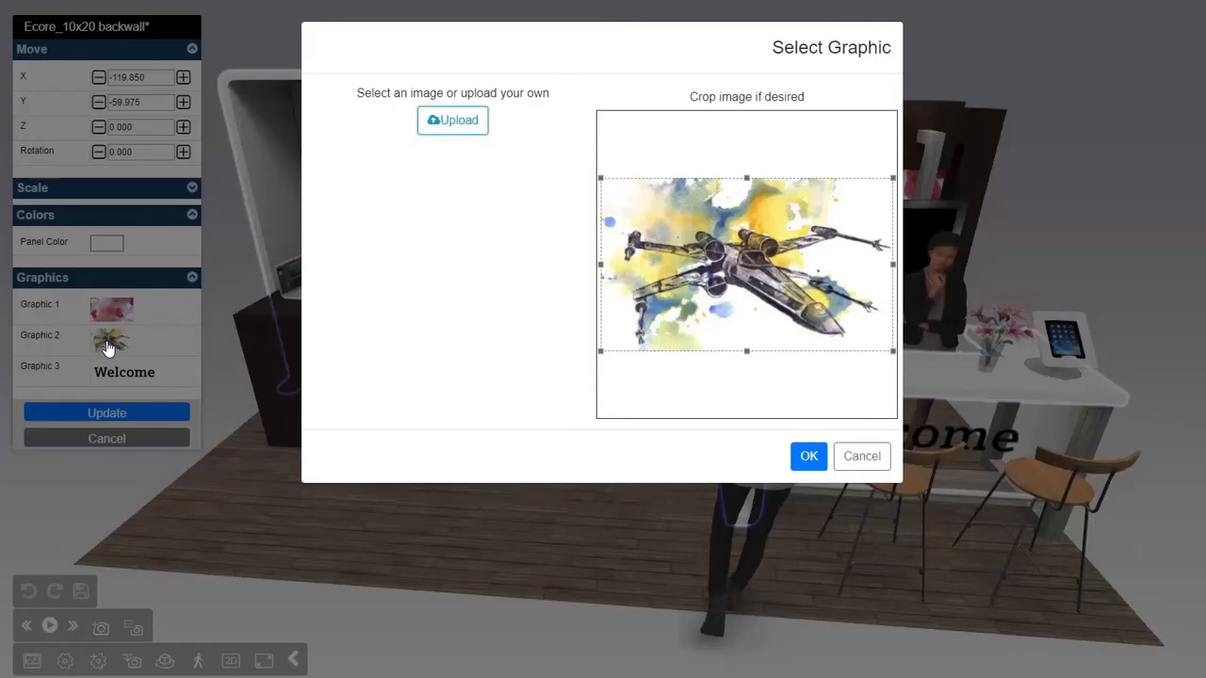
{"action": "left_click", "coordinate": [851, 457]}
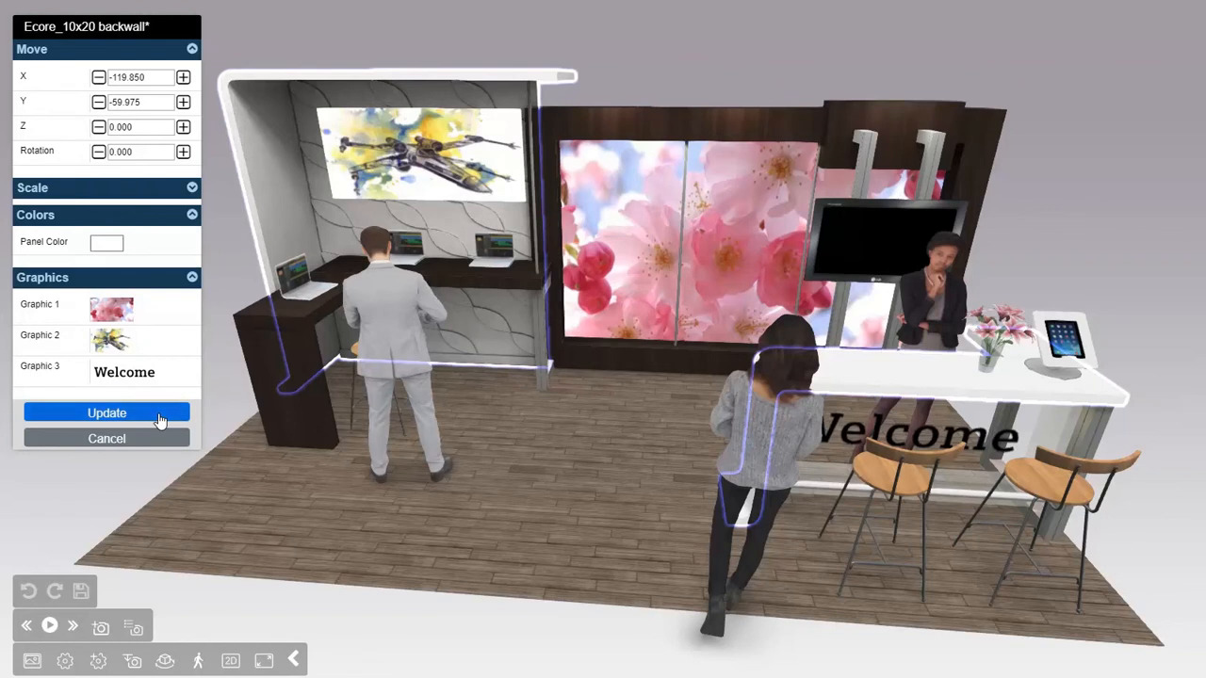
{"action": "left_click", "coordinate": [100, 439]}
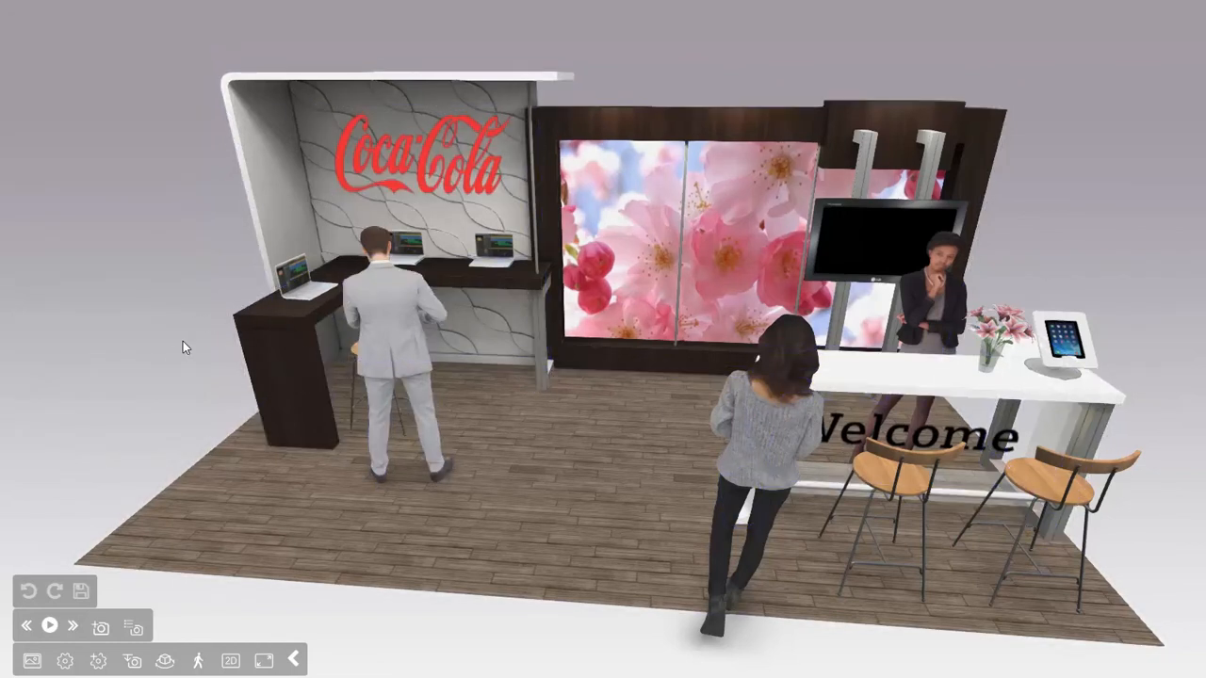
Select the booth floor and open the texture choices in its fill settings.
{"action": "scroll", "coordinate": [176, 361], "scroll_direction": "up", "scroll_amount": 3}
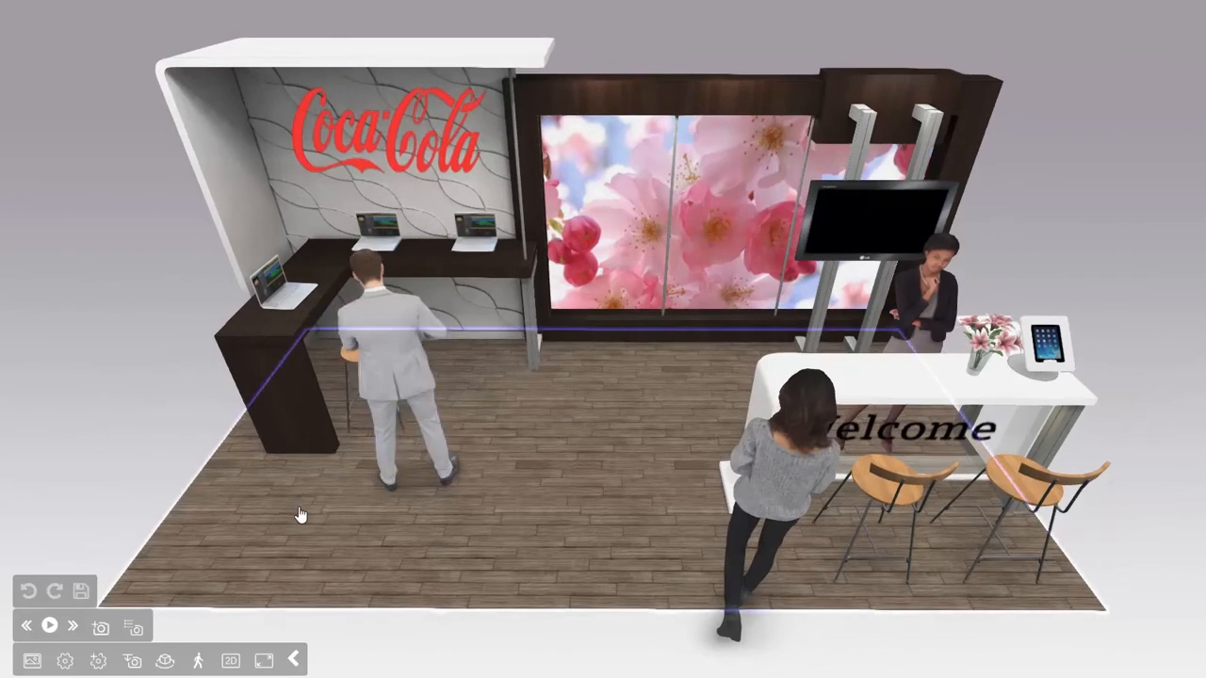
{"action": "left_click", "coordinate": [586, 462]}
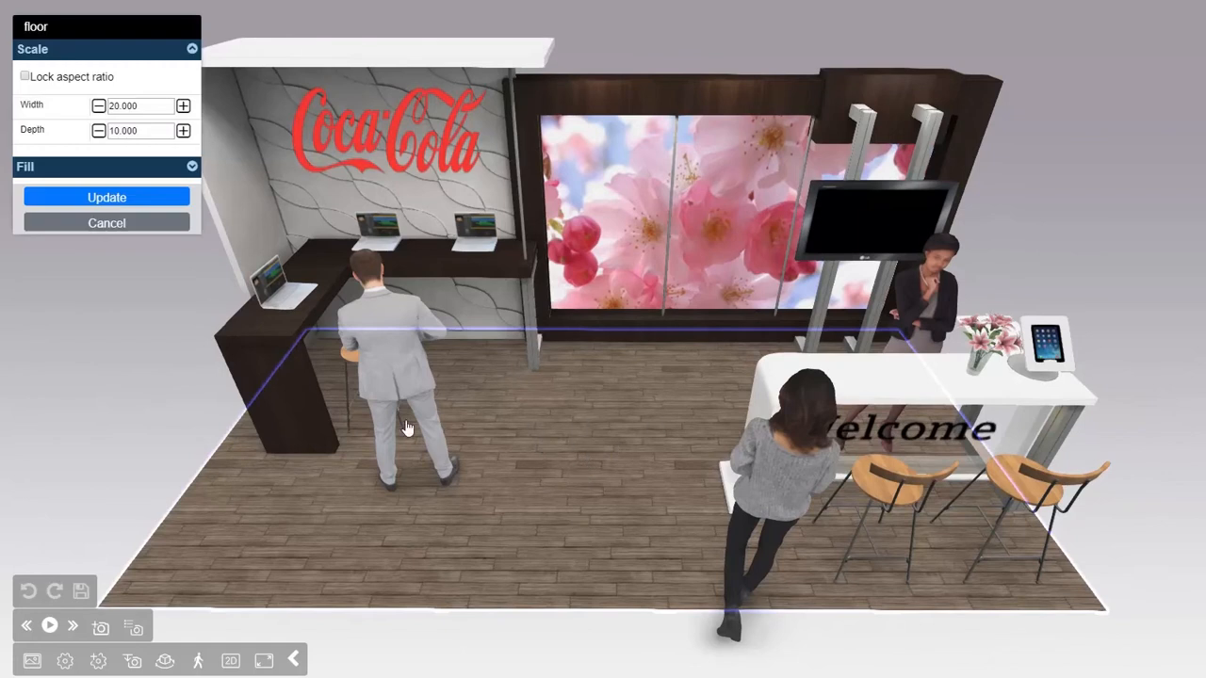
{"action": "left_click", "coordinate": [193, 167]}
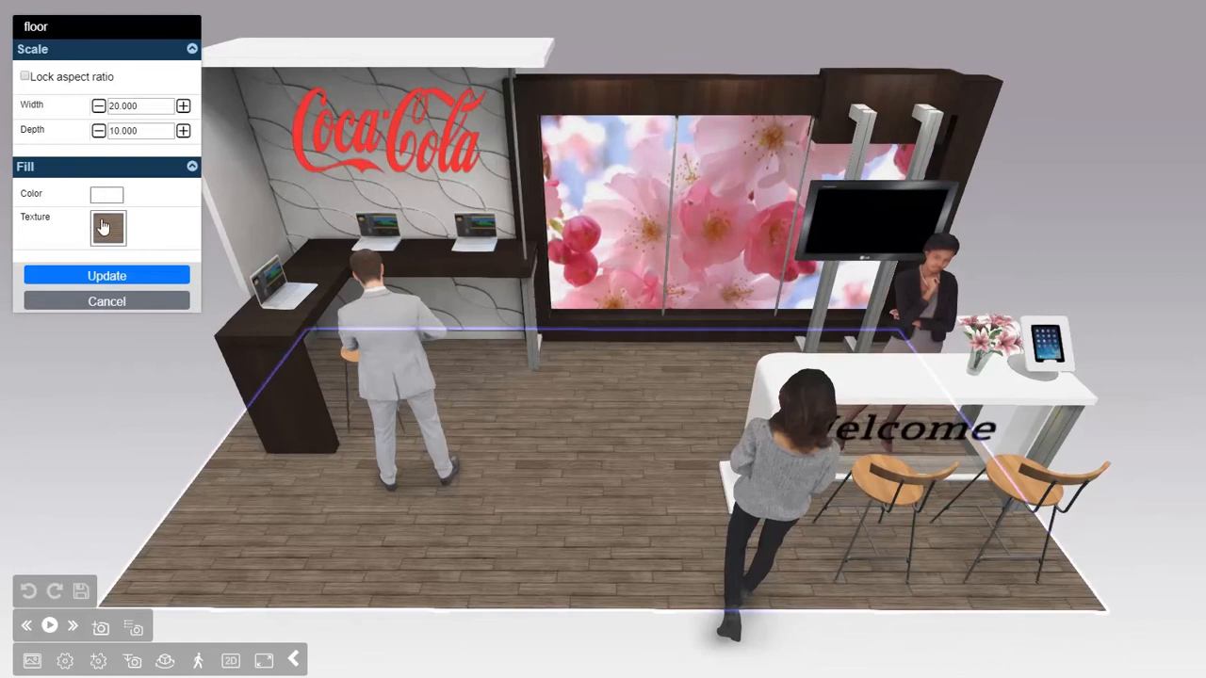
{"action": "left_click", "coordinate": [109, 236]}
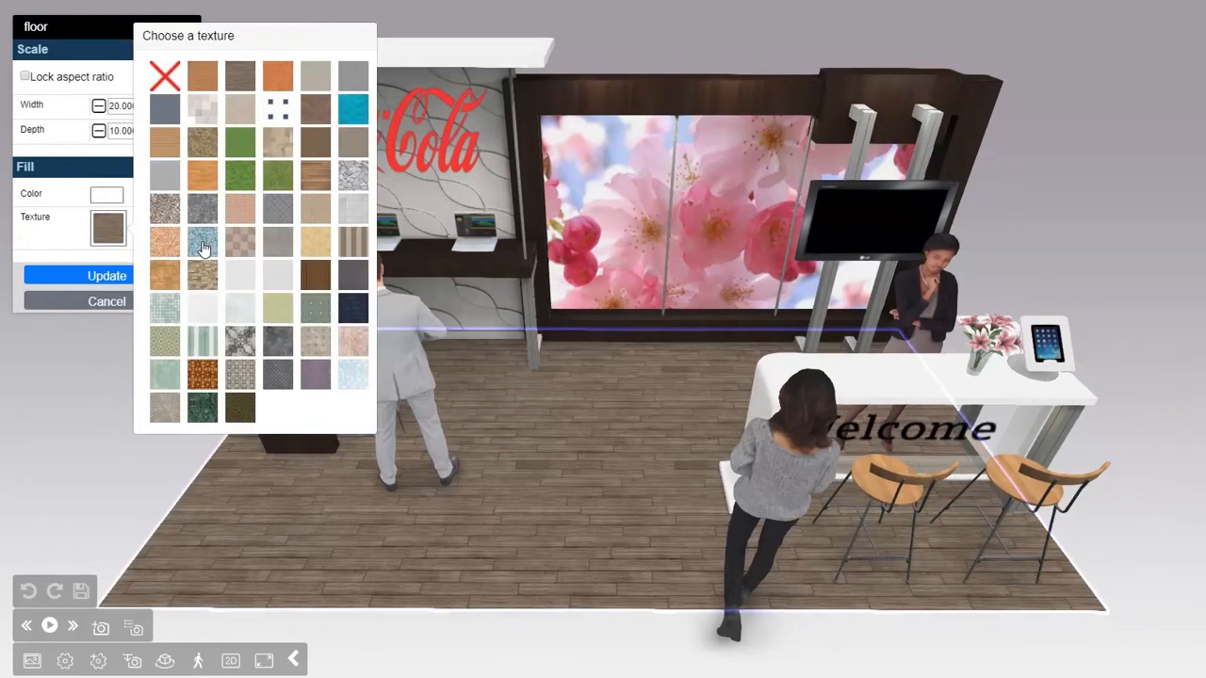
Try several textures on the floor, from brown vertical planks to the mottled dark gray carpet.
{"action": "left_click", "coordinate": [319, 273]}
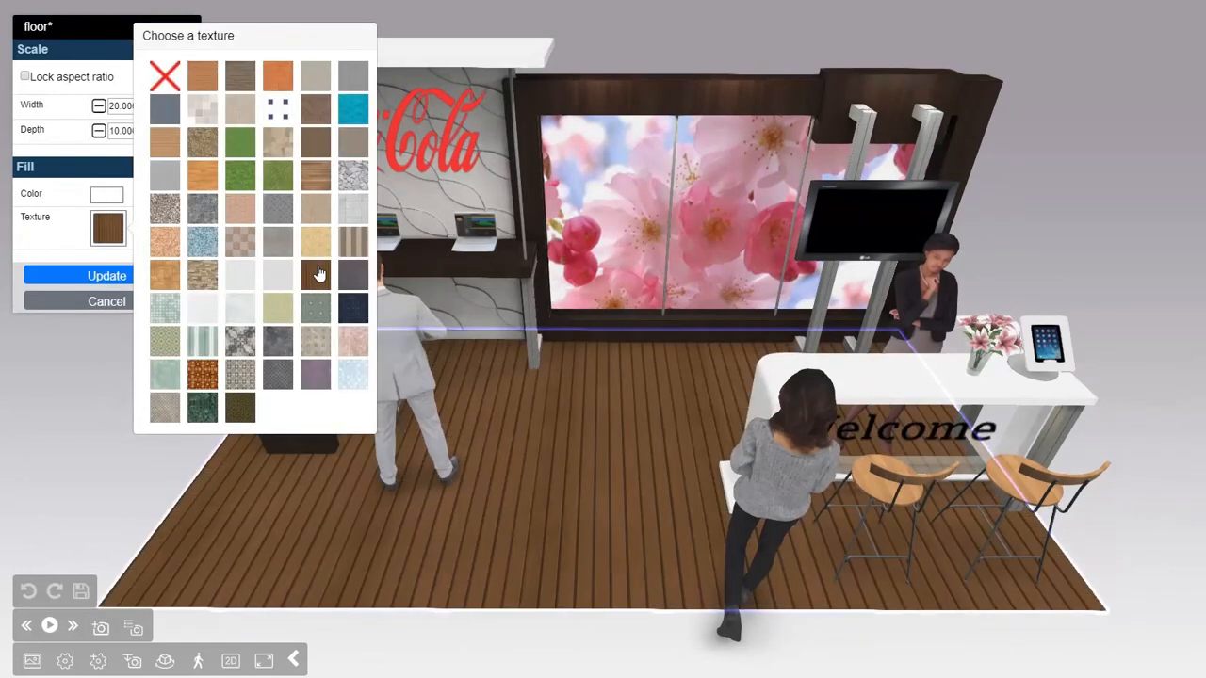
{"action": "left_click", "coordinate": [353, 283]}
{"action": "left_click", "coordinate": [353, 308]}
{"action": "left_click", "coordinate": [283, 341]}
{"action": "left_click_drag", "start_coordinate": [633, 429], "coordinate": [585, 451]}
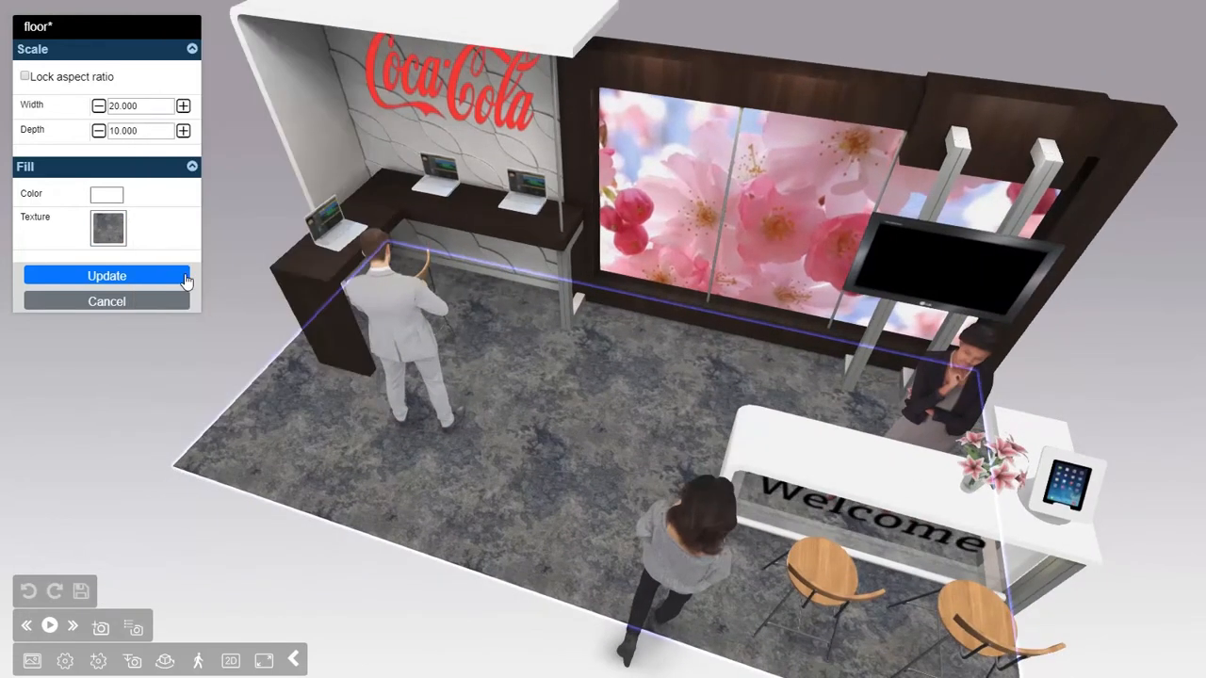
Try patterned textures on the floor, including pale green mosaic, olive diamonds, gray-beige geometric tile and dark gray circles.
{"action": "left_click", "coordinate": [107, 229]}
{"action": "left_click", "coordinate": [162, 320]}
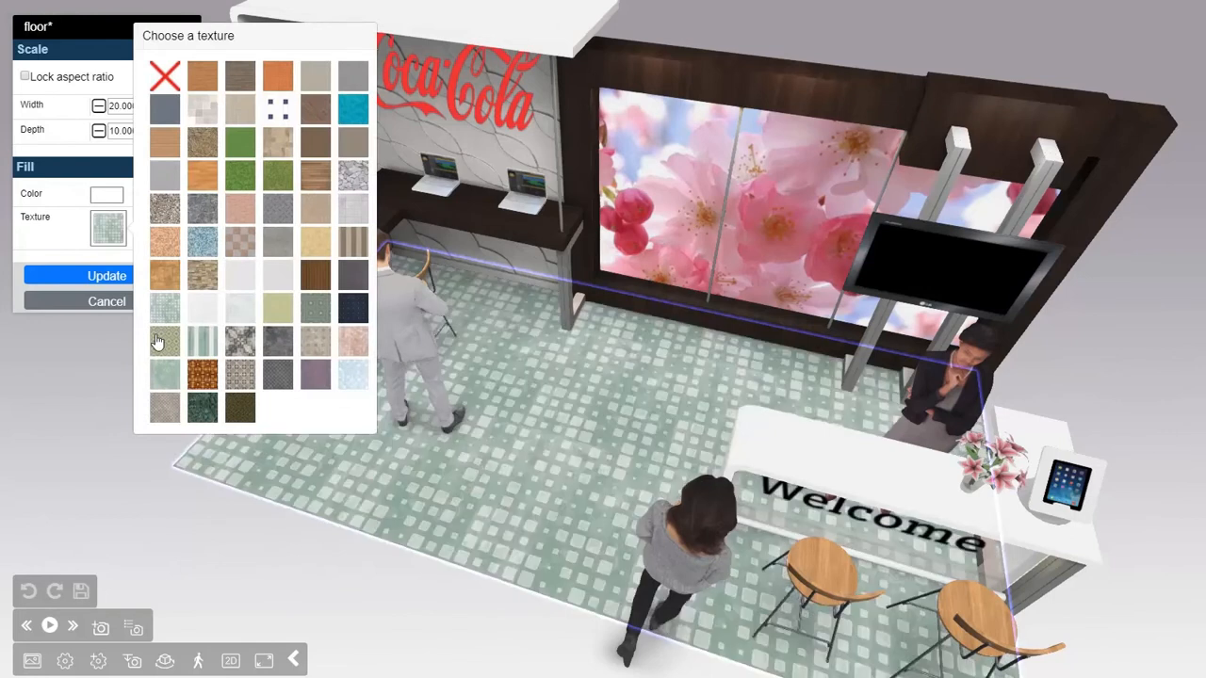
{"action": "left_click", "coordinate": [158, 344]}
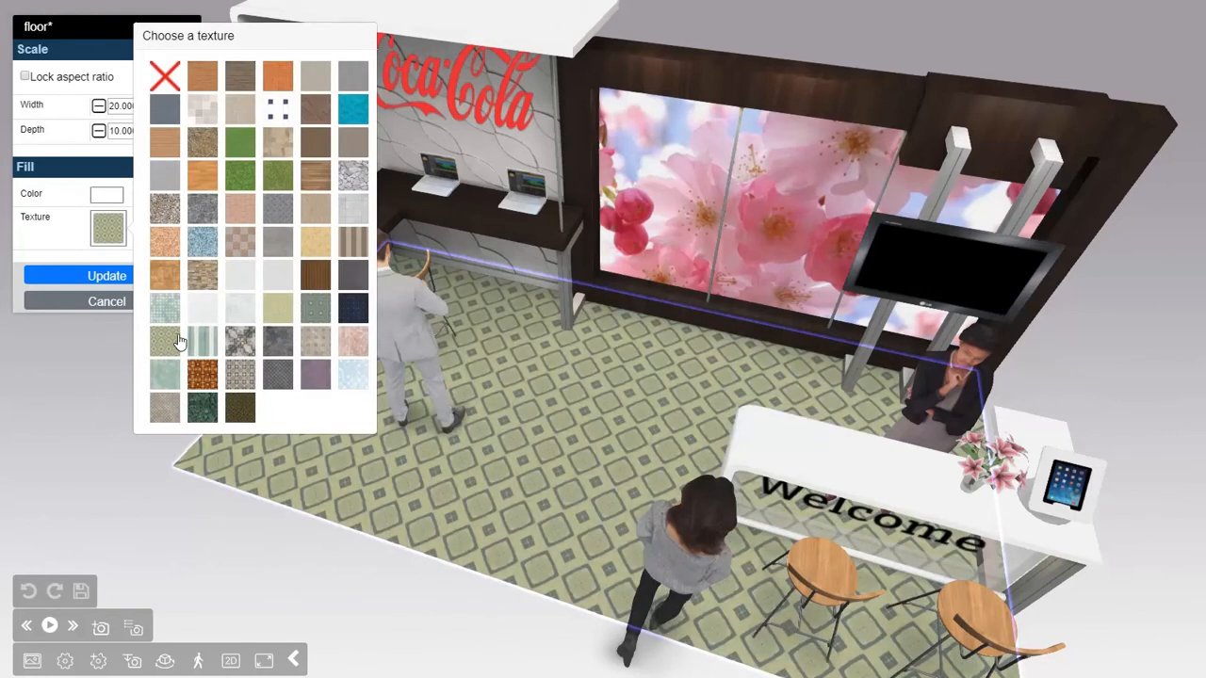
{"action": "left_click", "coordinate": [200, 376]}
{"action": "left_click", "coordinate": [238, 381]}
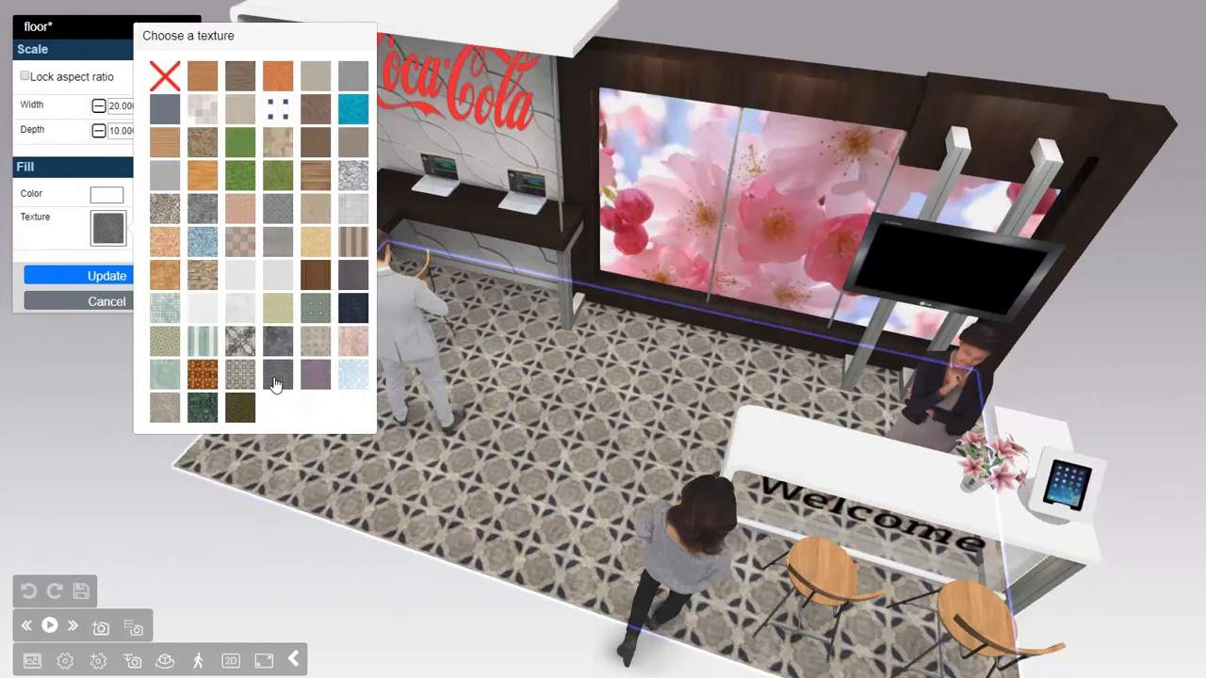
{"action": "left_click", "coordinate": [276, 382]}
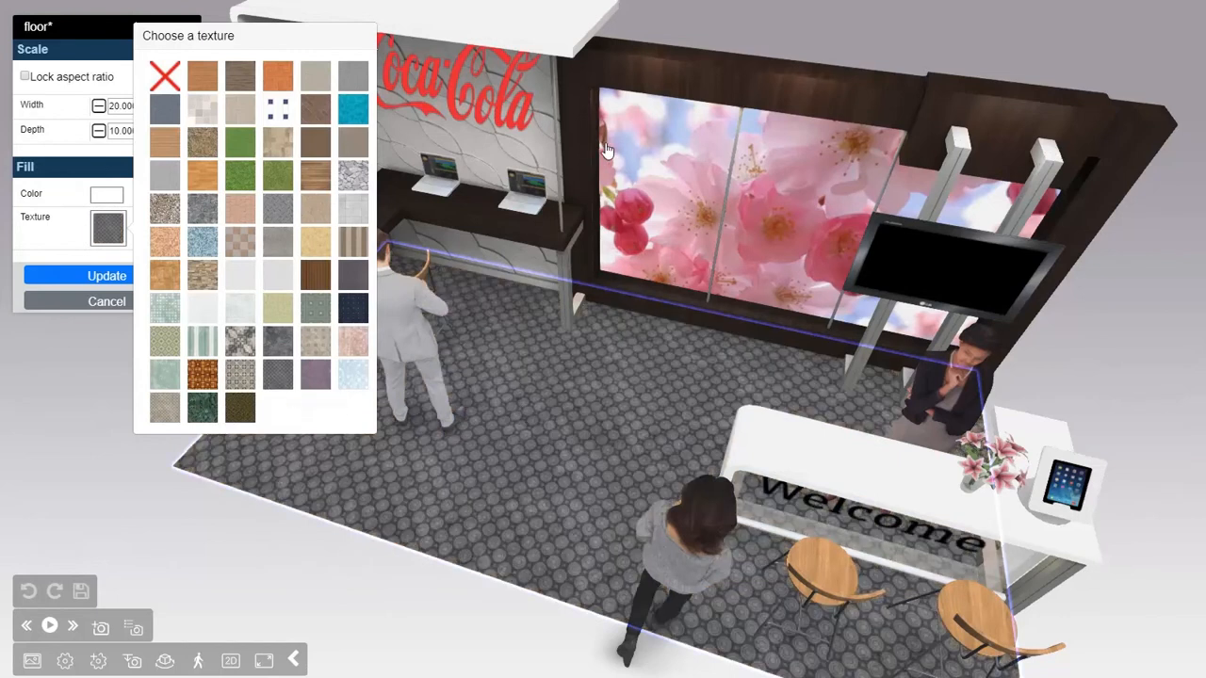
Remove the floor's texture, passing over the plain blue-gray one, and set its fill color to deep violet-blue #2D1A8A.
{"action": "left_click", "coordinate": [167, 108]}
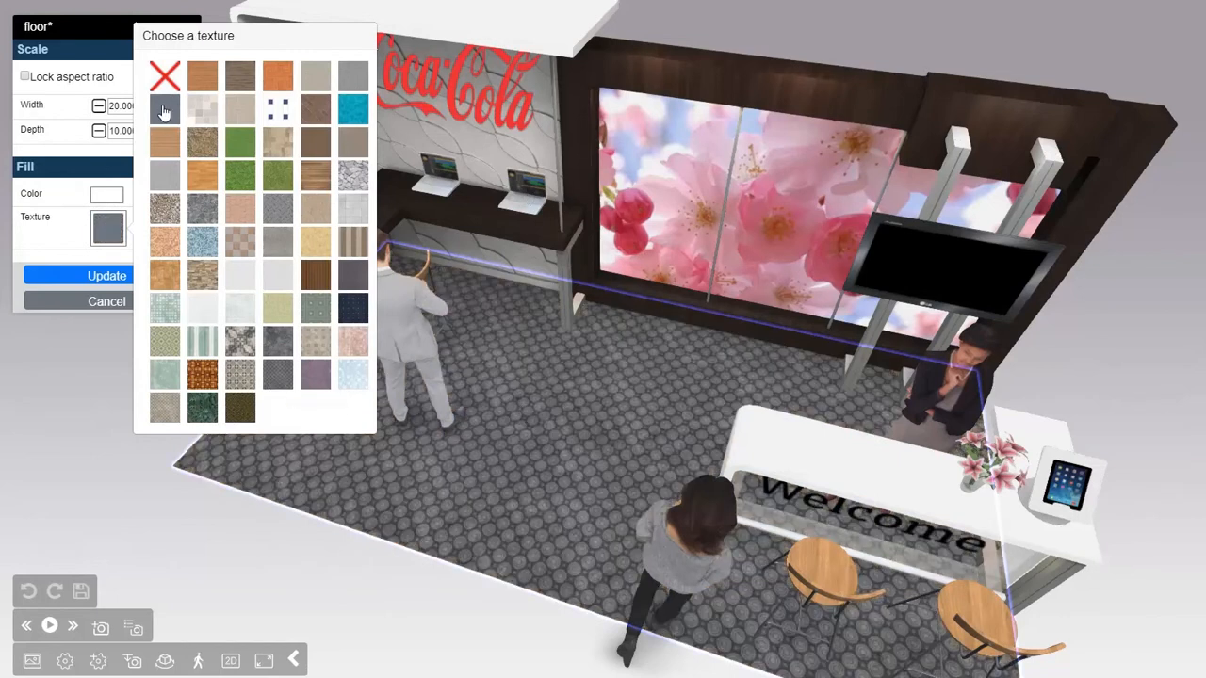
{"action": "left_click", "coordinate": [165, 80]}
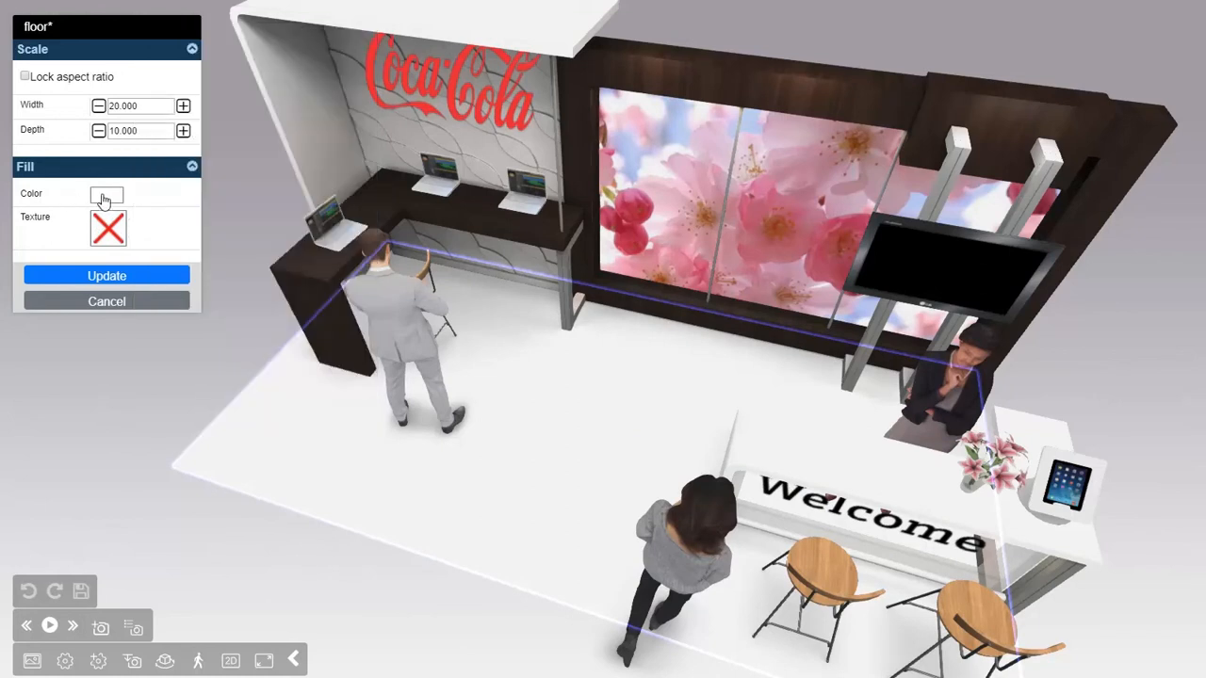
{"action": "left_click", "coordinate": [106, 194]}
{"action": "left_click", "coordinate": [109, 275]}
{"action": "mouse_move", "coordinate": [123, 310]}
{"action": "left_mouse_down"}
{"action": "mouse_move", "coordinate": [150, 316]}
{"action": "mouse_move", "coordinate": [161, 287]}
{"action": "left_mouse_up"}
{"action": "left_click_drag", "start_coordinate": [123, 353], "coordinate": [146, 353]}
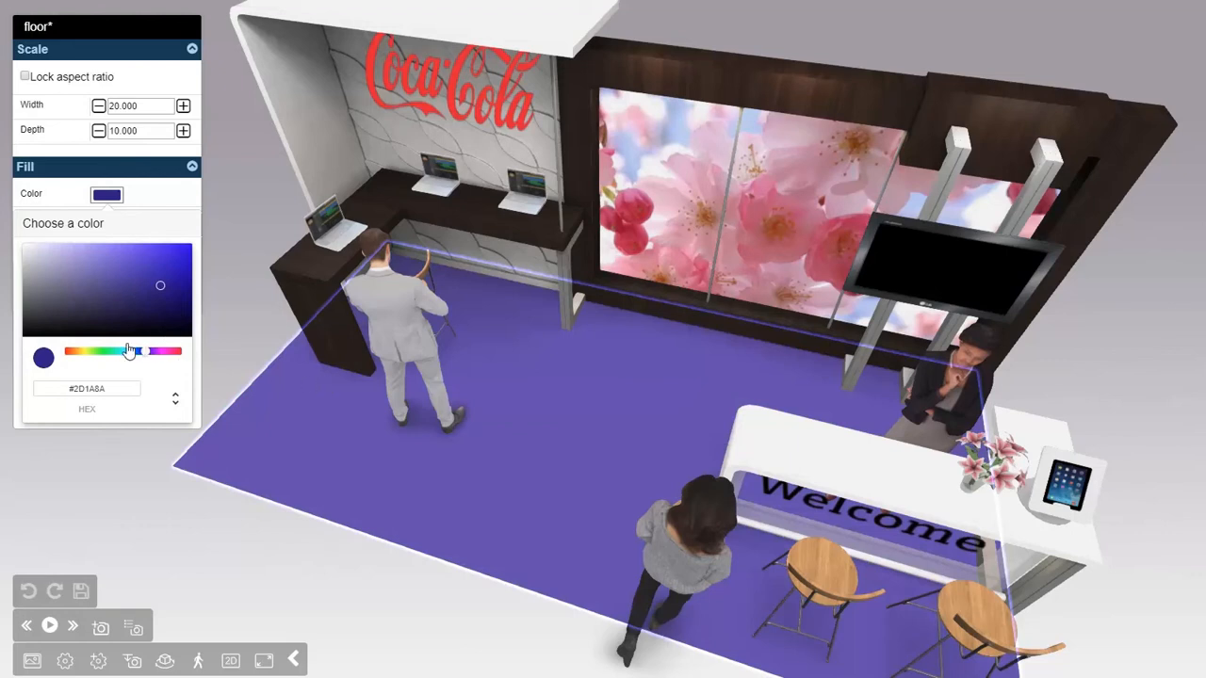
Reset the floor's fill color to white #FFFFFF and change it to the lighter violet #5741C7.
{"action": "left_click_drag", "start_coordinate": [77, 315], "coordinate": [22, 246]}
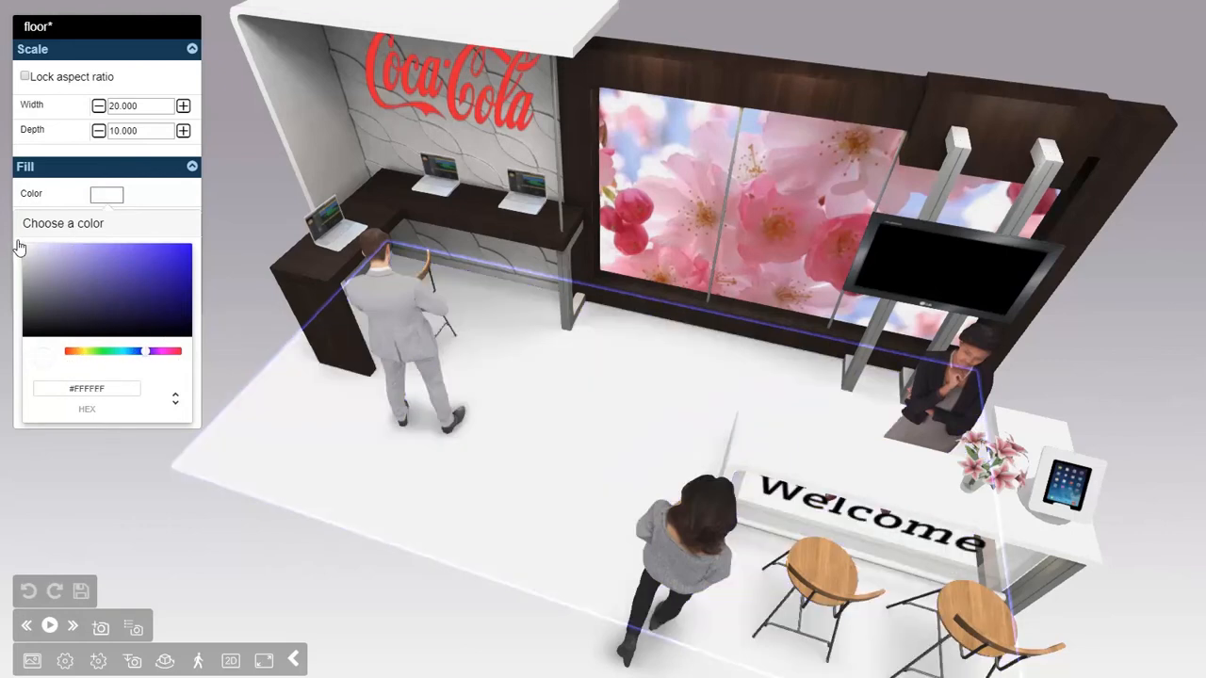
{"action": "left_click", "coordinate": [112, 266]}
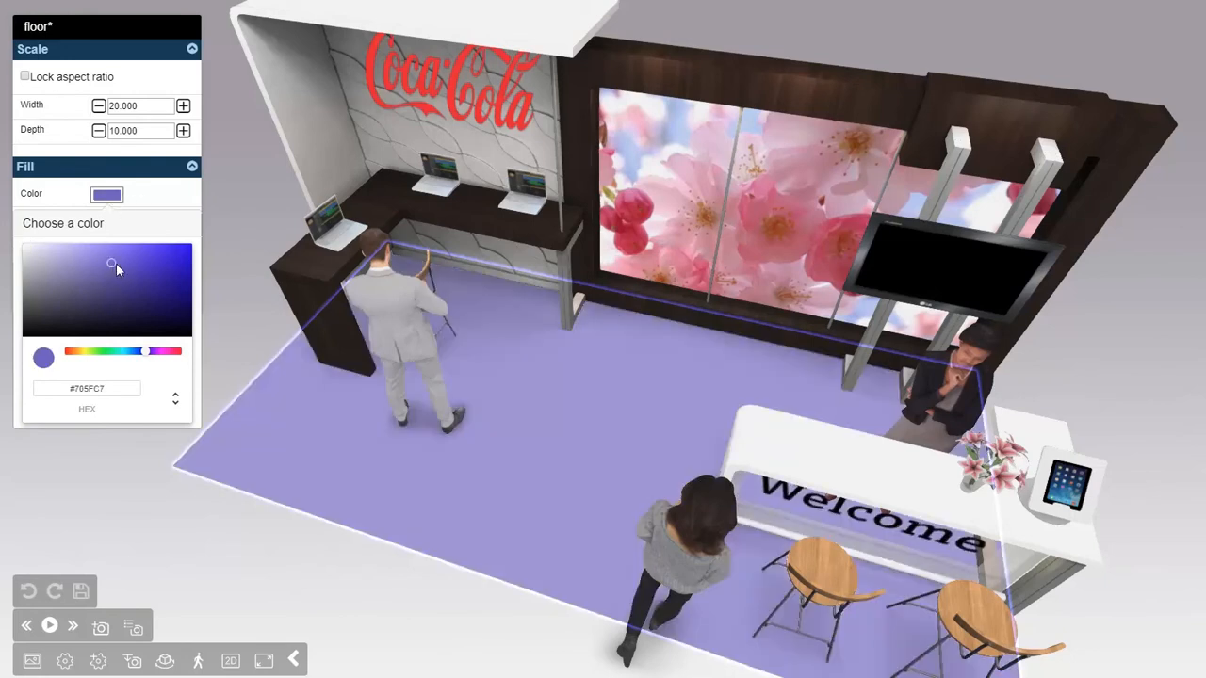
{"action": "left_click_drag", "start_coordinate": [113, 267], "coordinate": [138, 267]}
{"action": "left_click", "coordinate": [137, 200]}
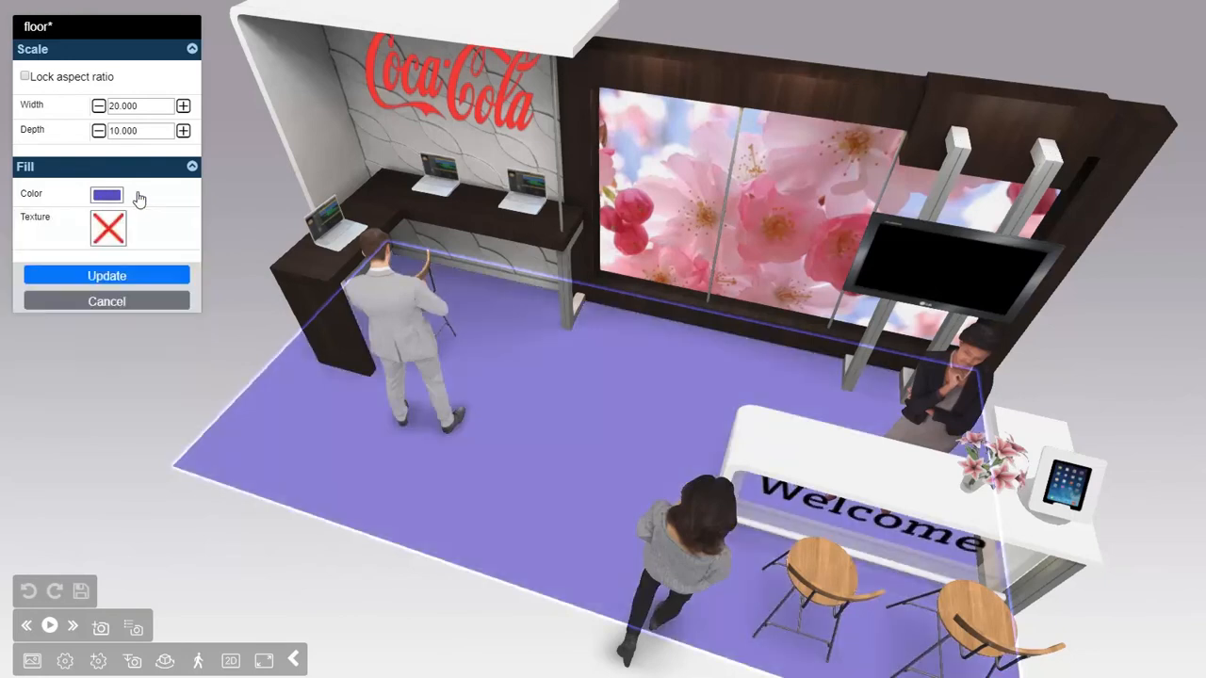
Apply the gray-beige geometric tile texture to the floor, passing over the stacked wood texture.
{"action": "left_click", "coordinate": [108, 228]}
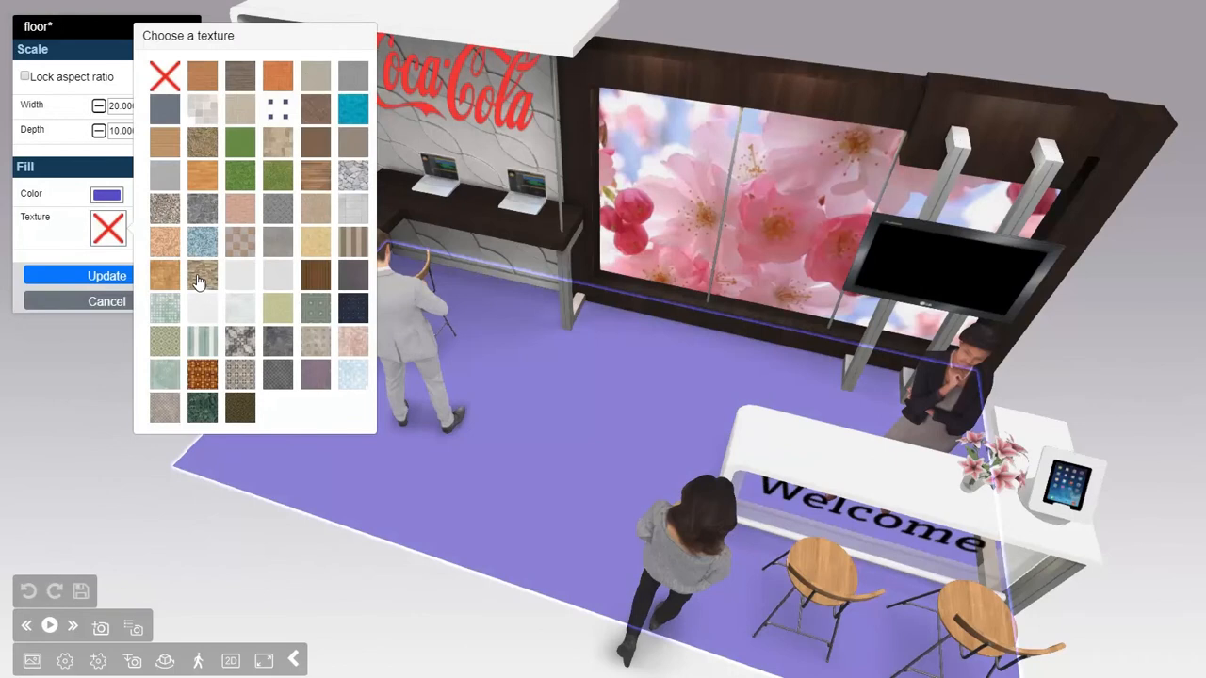
{"action": "left_click", "coordinate": [200, 277]}
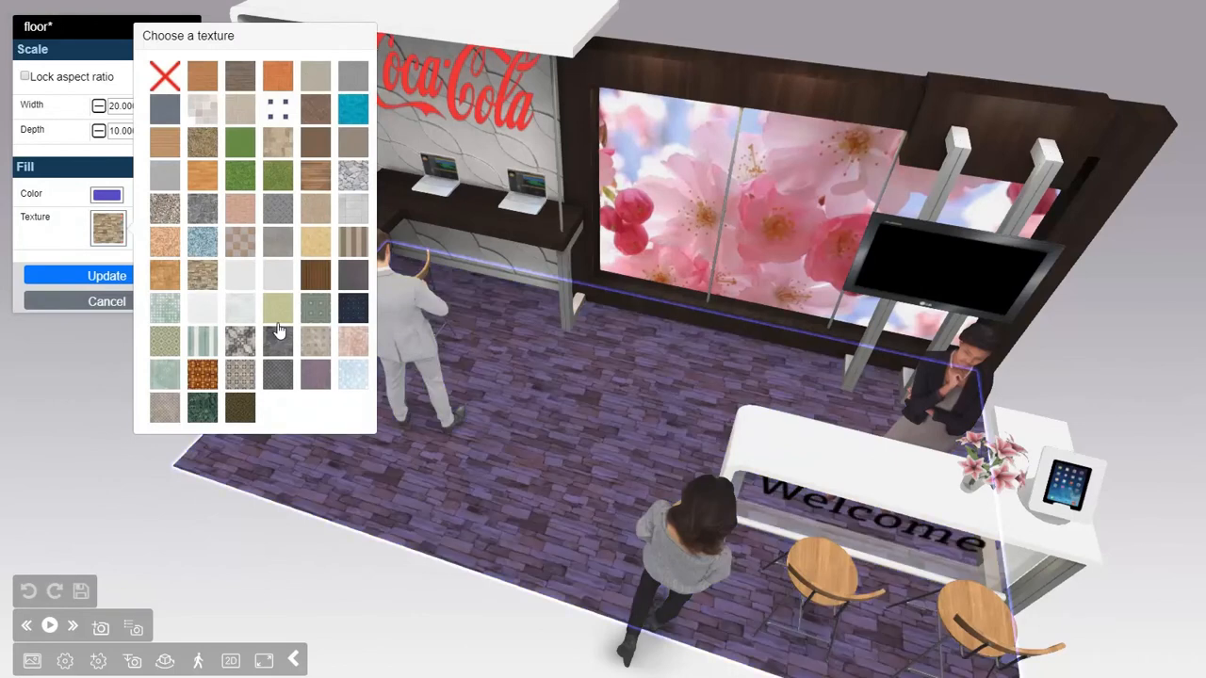
{"action": "left_click", "coordinate": [239, 376]}
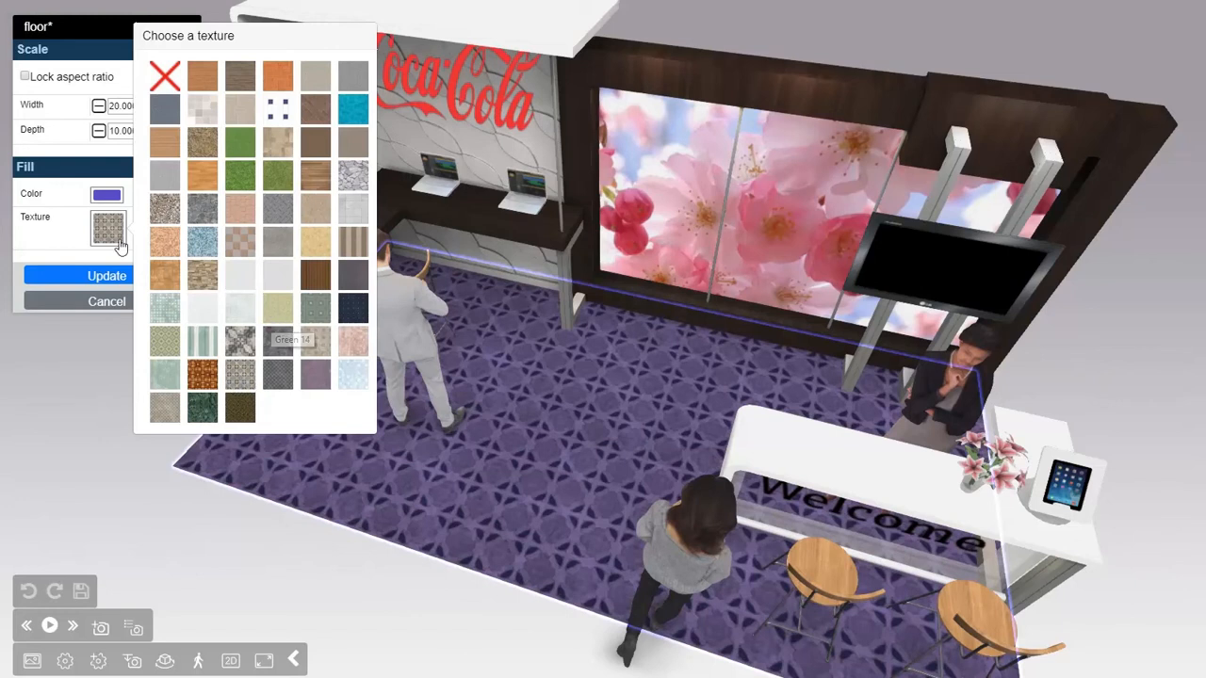
Set the floor's fill color to white #FFFFFF under the tile texture and save the floor changes.
{"action": "left_click", "coordinate": [107, 196]}
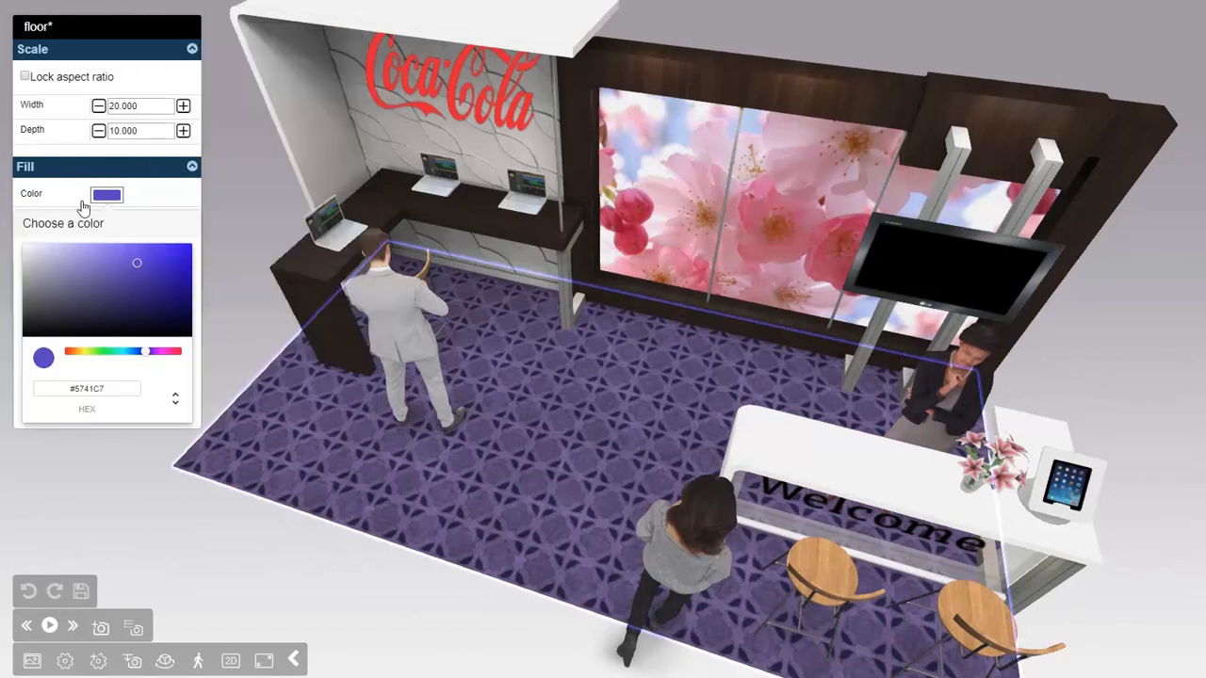
{"action": "left_click", "coordinate": [25, 247]}
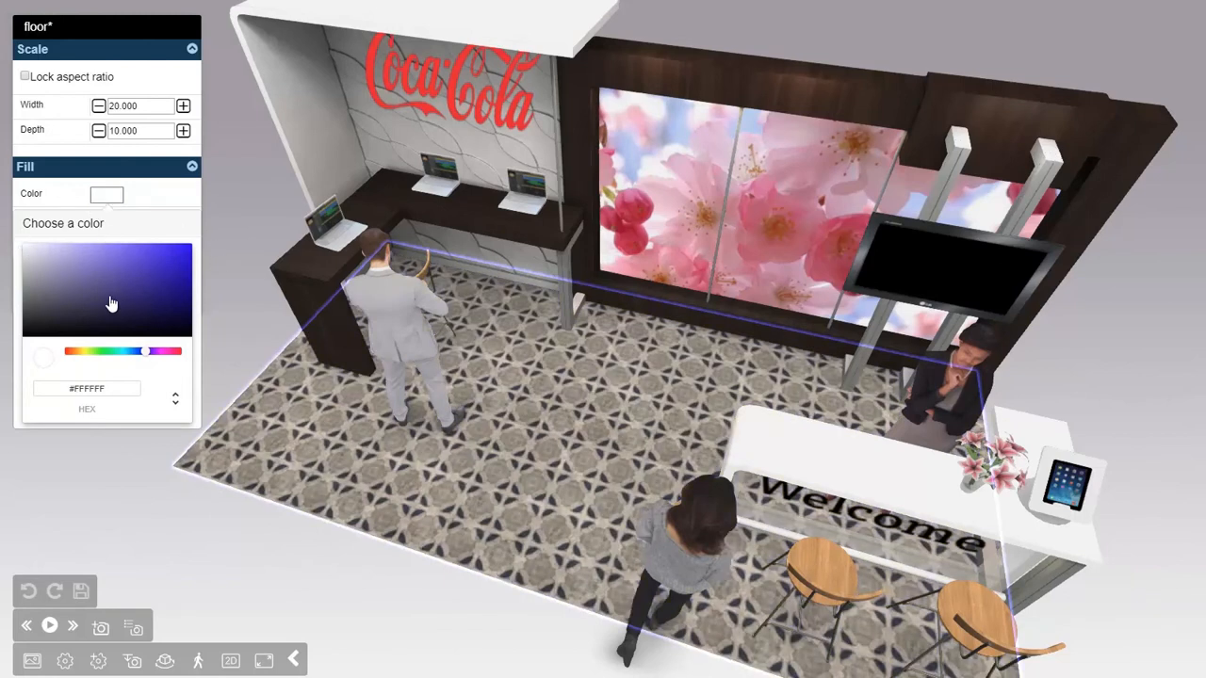
{"action": "left_click", "coordinate": [143, 201]}
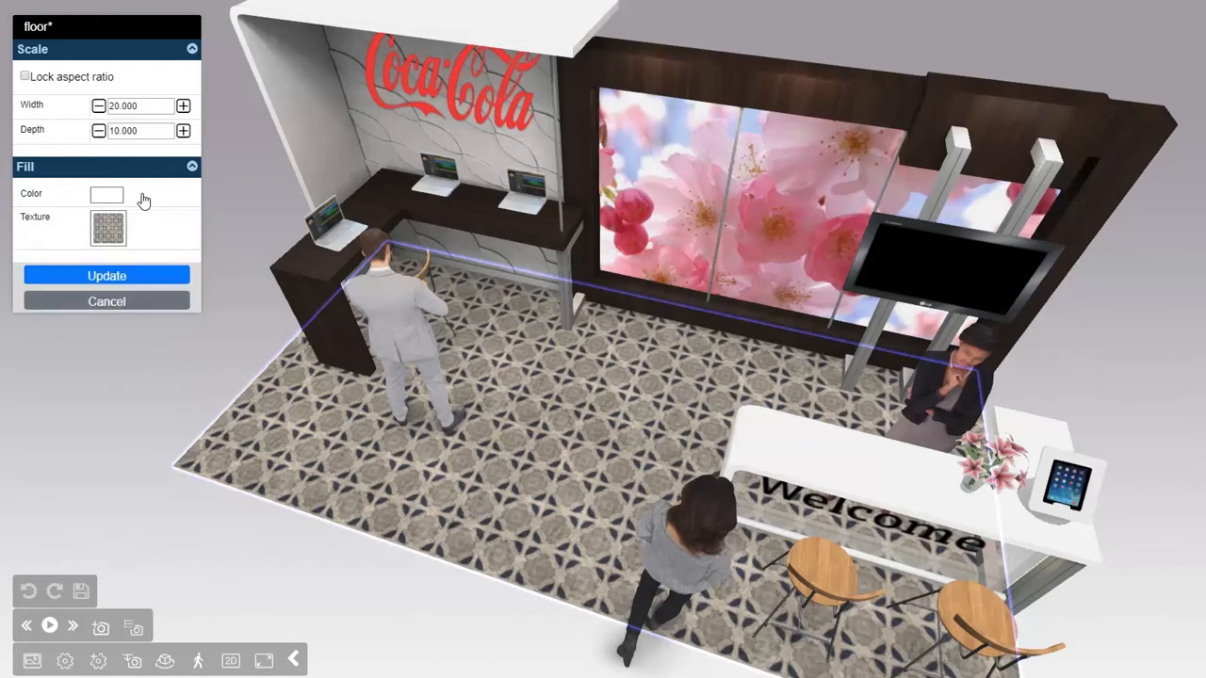
{"action": "left_click", "coordinate": [192, 167]}
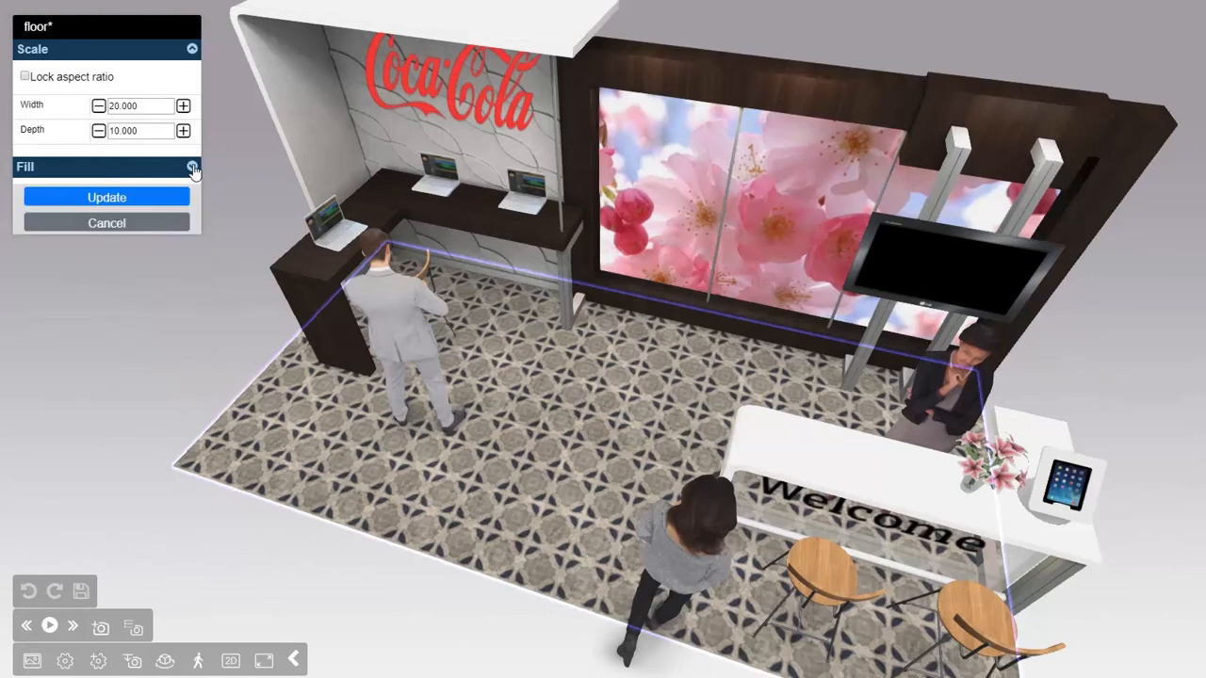
{"action": "left_click", "coordinate": [117, 200]}
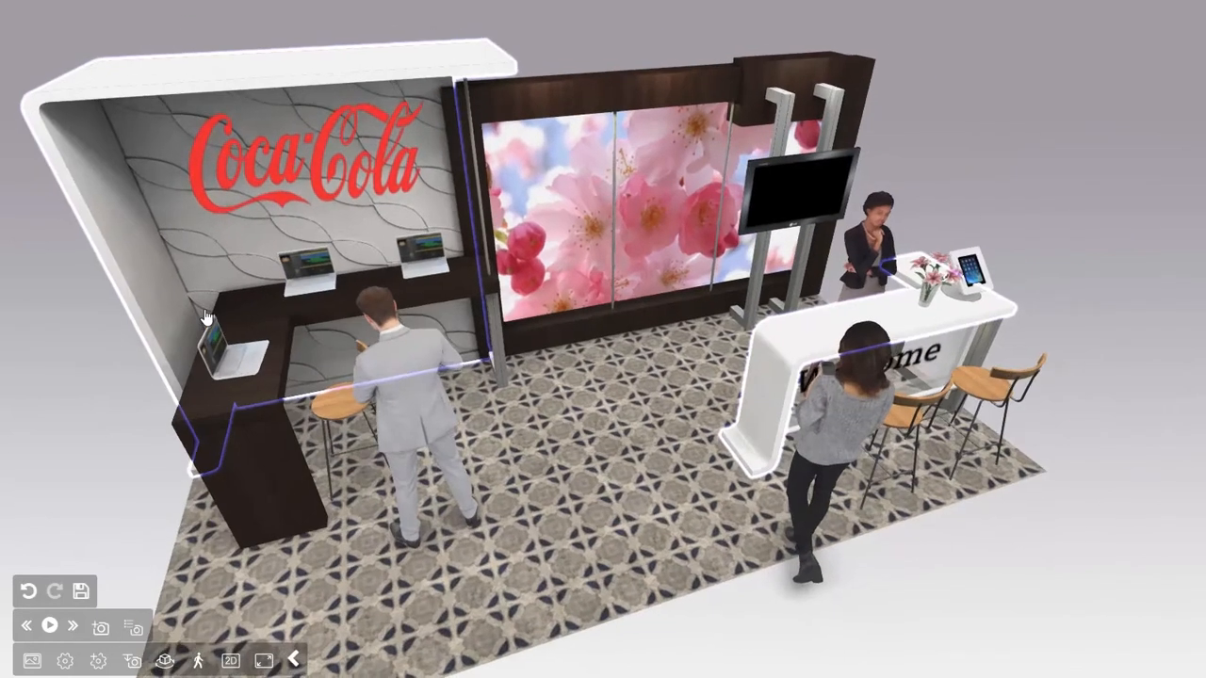